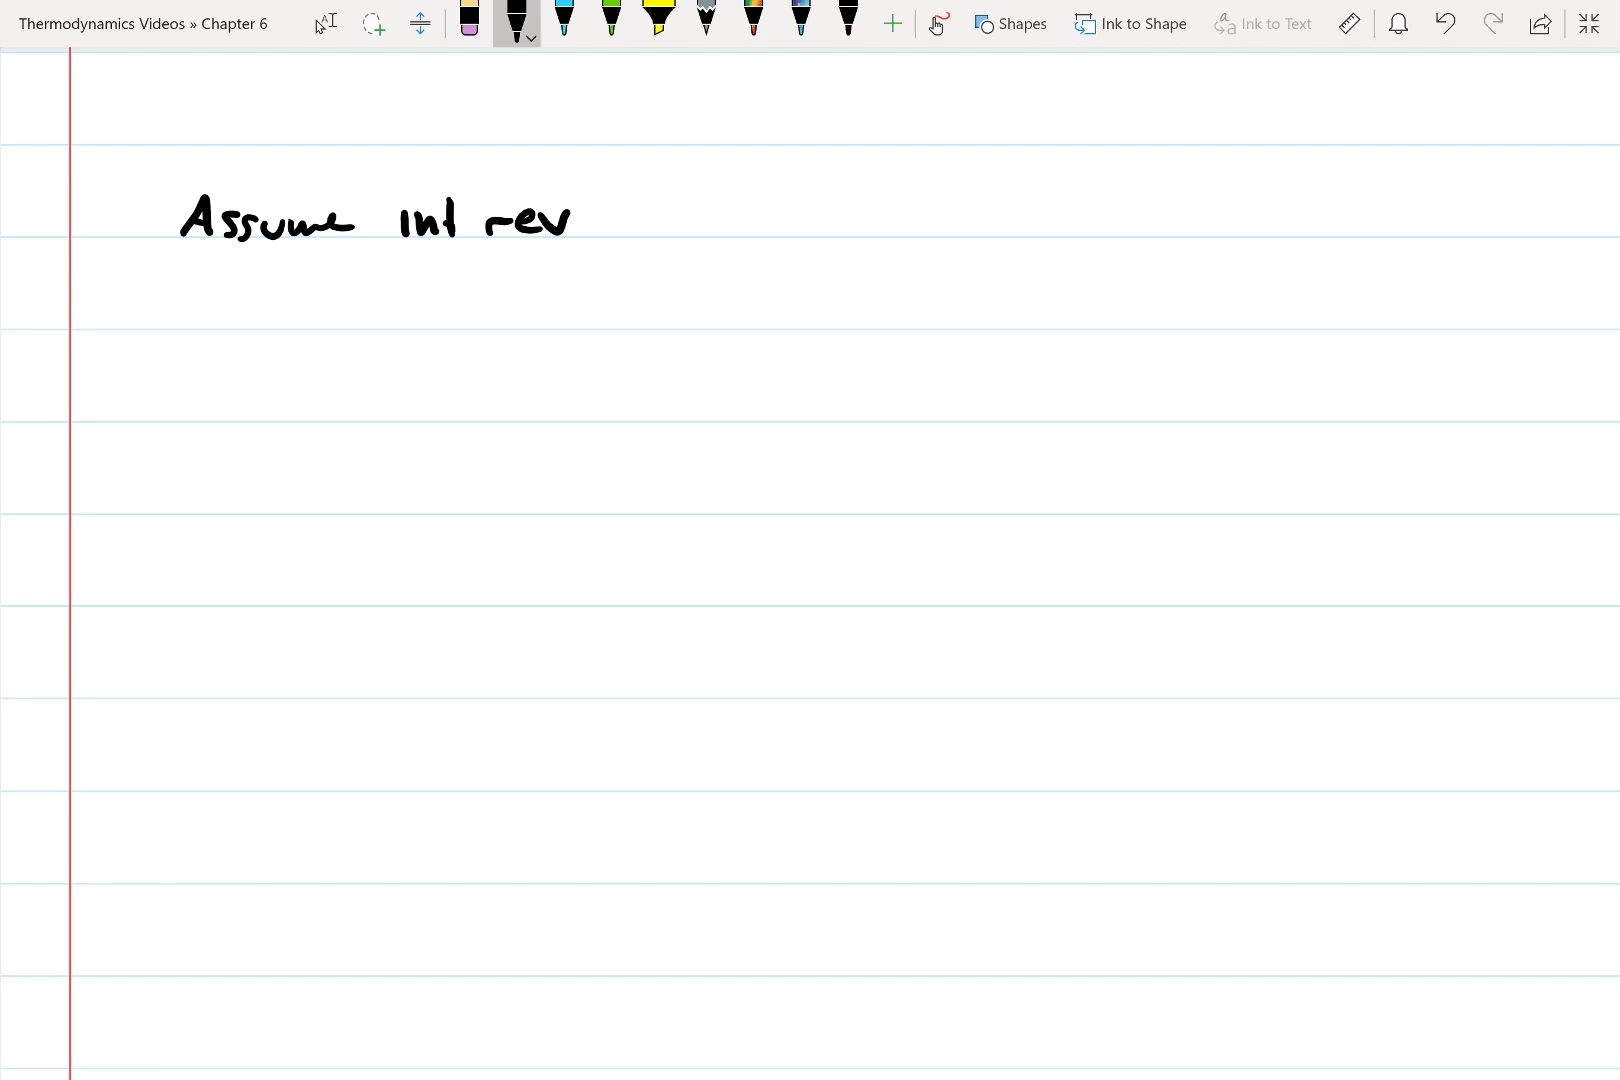
Handwrite the energy balance δQ_int rev − δW_int rev = du beneath the assumption line
{"action": "mouse_move", "coordinate": [461, 312]}
{"action": "left_mouse_down"}
{"action": "mouse_move", "coordinate": [443, 309]}
{"action": "mouse_move", "coordinate": [468, 281]}
{"action": "mouse_move", "coordinate": [544, 332]}
{"action": "mouse_move", "coordinate": [560, 324]}
{"action": "mouse_move", "coordinate": [519, 373]}
{"action": "mouse_move", "coordinate": [576, 355]}
{"action": "left_mouse_up"}
{"action": "left_click", "coordinate": [524, 307]}
{"action": "mouse_move", "coordinate": [603, 309]}
{"action": "left_mouse_down"}
{"action": "mouse_move", "coordinate": [708, 281]}
{"action": "mouse_move", "coordinate": [777, 287]}
{"action": "mouse_move", "coordinate": [828, 329]}
{"action": "left_mouse_up"}
{"action": "mouse_move", "coordinate": [782, 352]}
{"action": "left_mouse_down"}
{"action": "mouse_move", "coordinate": [793, 367]}
{"action": "mouse_move", "coordinate": [891, 306]}
{"action": "left_mouse_up"}
{"action": "mouse_move", "coordinate": [876, 316]}
{"action": "left_mouse_down"}
{"action": "mouse_move", "coordinate": [954, 327]}
{"action": "mouse_move", "coordinate": [937, 326]}
{"action": "left_mouse_up"}
{"action": "left_click_drag", "start_coordinate": [969, 304], "coordinate": [1003, 326]}
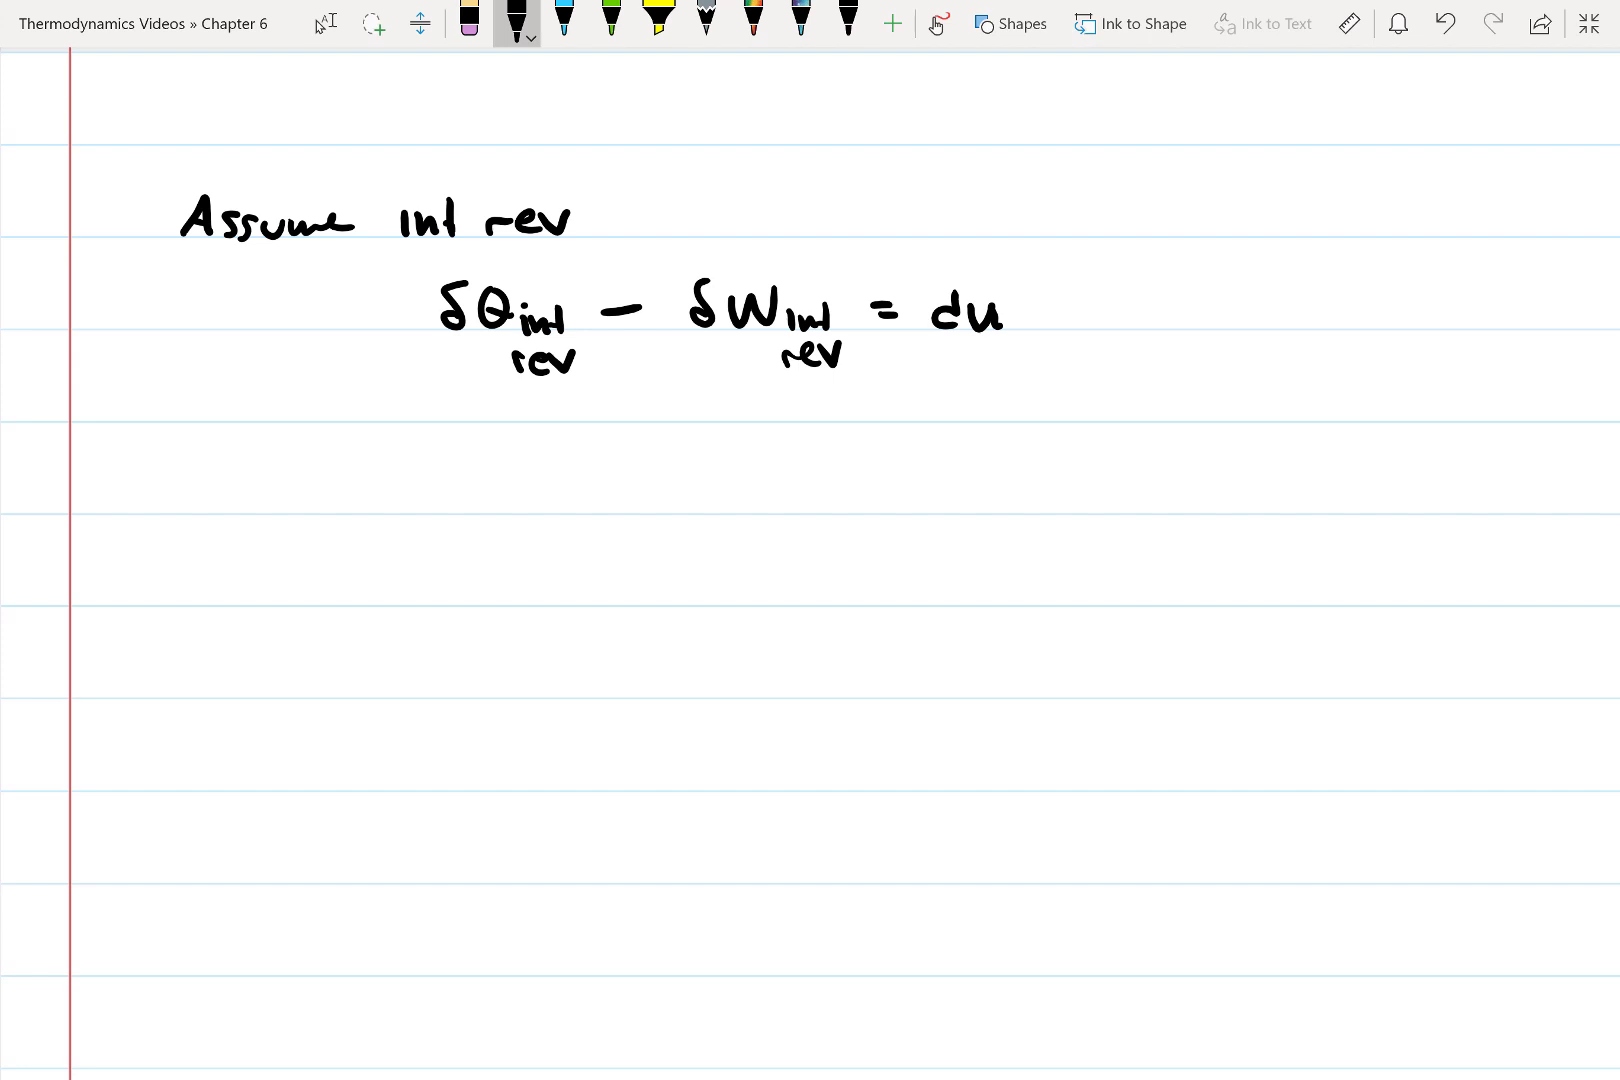
Draw an arrow up to δQ and write Sgen = Δs + Q/T = 0 below it
{"action": "left_click_drag", "start_coordinate": [438, 481], "coordinate": [485, 387]}
{"action": "mouse_move", "coordinate": [134, 551]}
{"action": "left_mouse_down"}
{"action": "mouse_move", "coordinate": [117, 582]}
{"action": "mouse_move", "coordinate": [137, 610]}
{"action": "mouse_move", "coordinate": [190, 583]}
{"action": "left_mouse_up"}
{"action": "left_click_drag", "start_coordinate": [203, 561], "coordinate": [267, 575]}
{"action": "left_click_drag", "start_coordinate": [287, 549], "coordinate": [272, 572]}
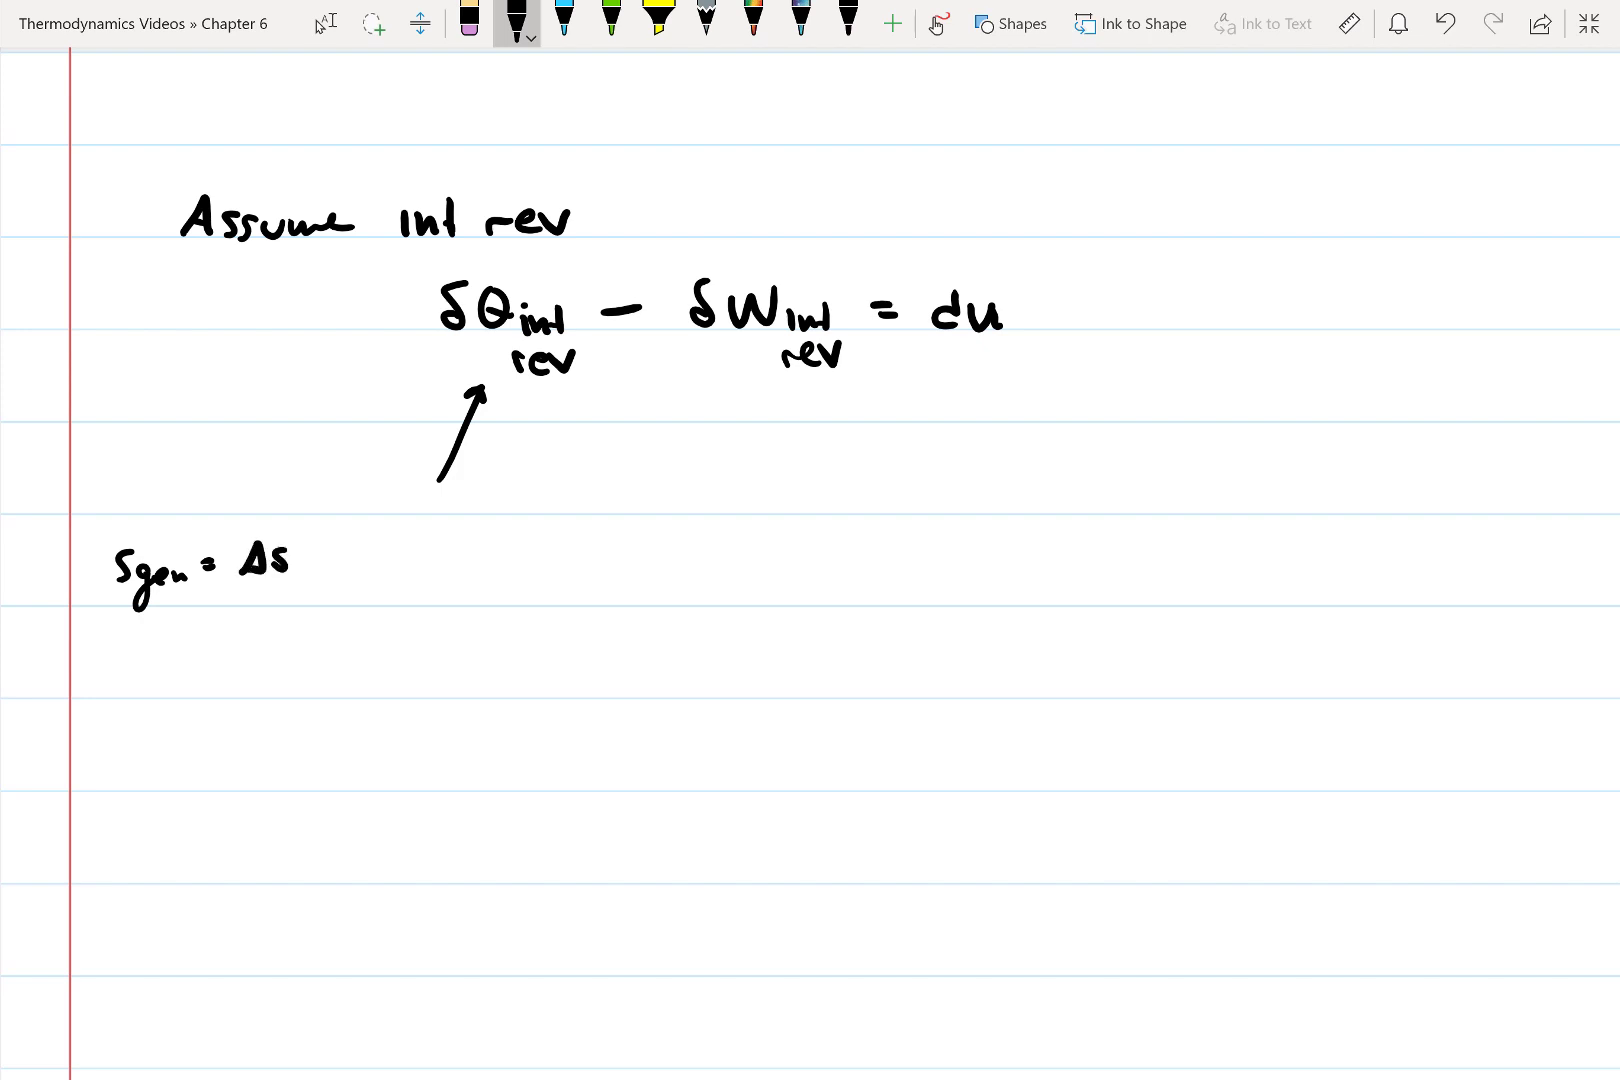
{"action": "mouse_move", "coordinate": [324, 546]}
{"action": "left_mouse_down"}
{"action": "mouse_move", "coordinate": [322, 570]}
{"action": "mouse_move", "coordinate": [374, 540]}
{"action": "mouse_move", "coordinate": [403, 587]}
{"action": "left_mouse_up"}
{"action": "mouse_move", "coordinate": [384, 608]}
{"action": "left_mouse_down"}
{"action": "mouse_move", "coordinate": [384, 629]}
{"action": "mouse_move", "coordinate": [400, 608]}
{"action": "left_mouse_up"}
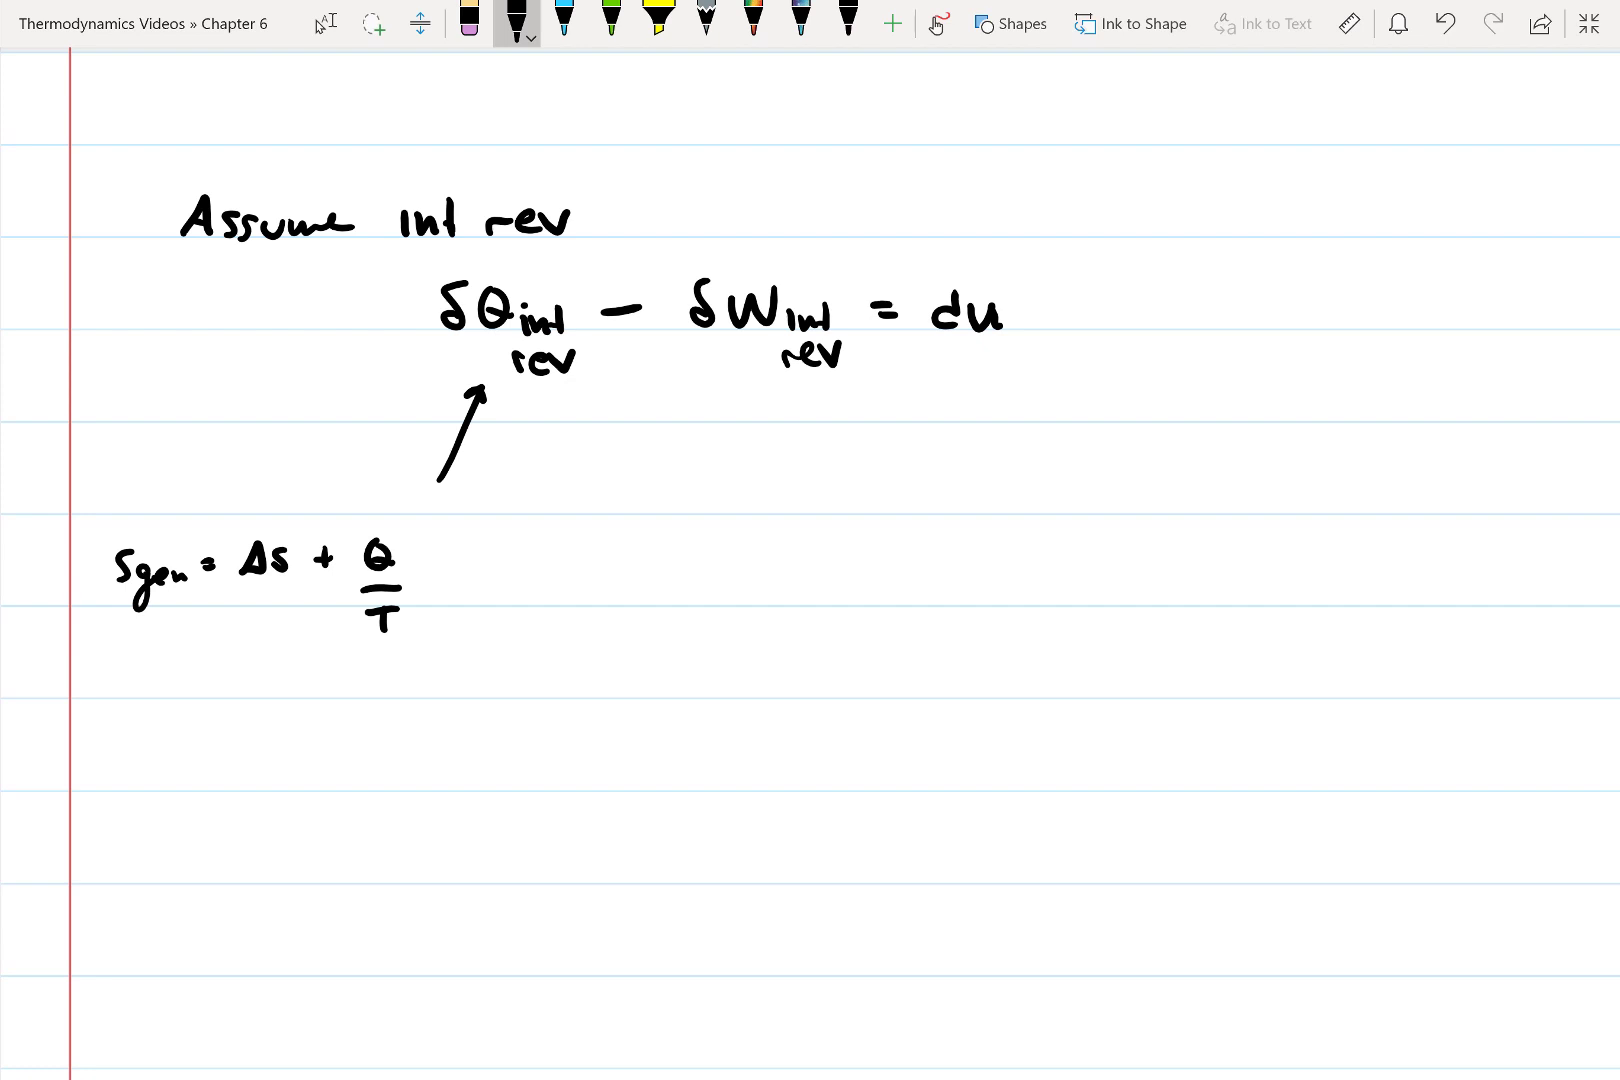
{"action": "left_click_drag", "start_coordinate": [437, 569], "coordinate": [522, 563]}
Draw an arrow up to the equals sign and label it 'int rev'
{"action": "left_click_drag", "start_coordinate": [443, 664], "coordinate": [444, 603]}
{"action": "mouse_move", "coordinate": [434, 610]}
{"action": "left_mouse_down"}
{"action": "mouse_move", "coordinate": [445, 597]}
{"action": "mouse_move", "coordinate": [455, 620]}
{"action": "left_mouse_up"}
{"action": "left_click_drag", "start_coordinate": [414, 684], "coordinate": [414, 703]}
{"action": "left_click_drag", "start_coordinate": [420, 702], "coordinate": [501, 688]}
{"action": "left_click_drag", "start_coordinate": [500, 693], "coordinate": [545, 683]}
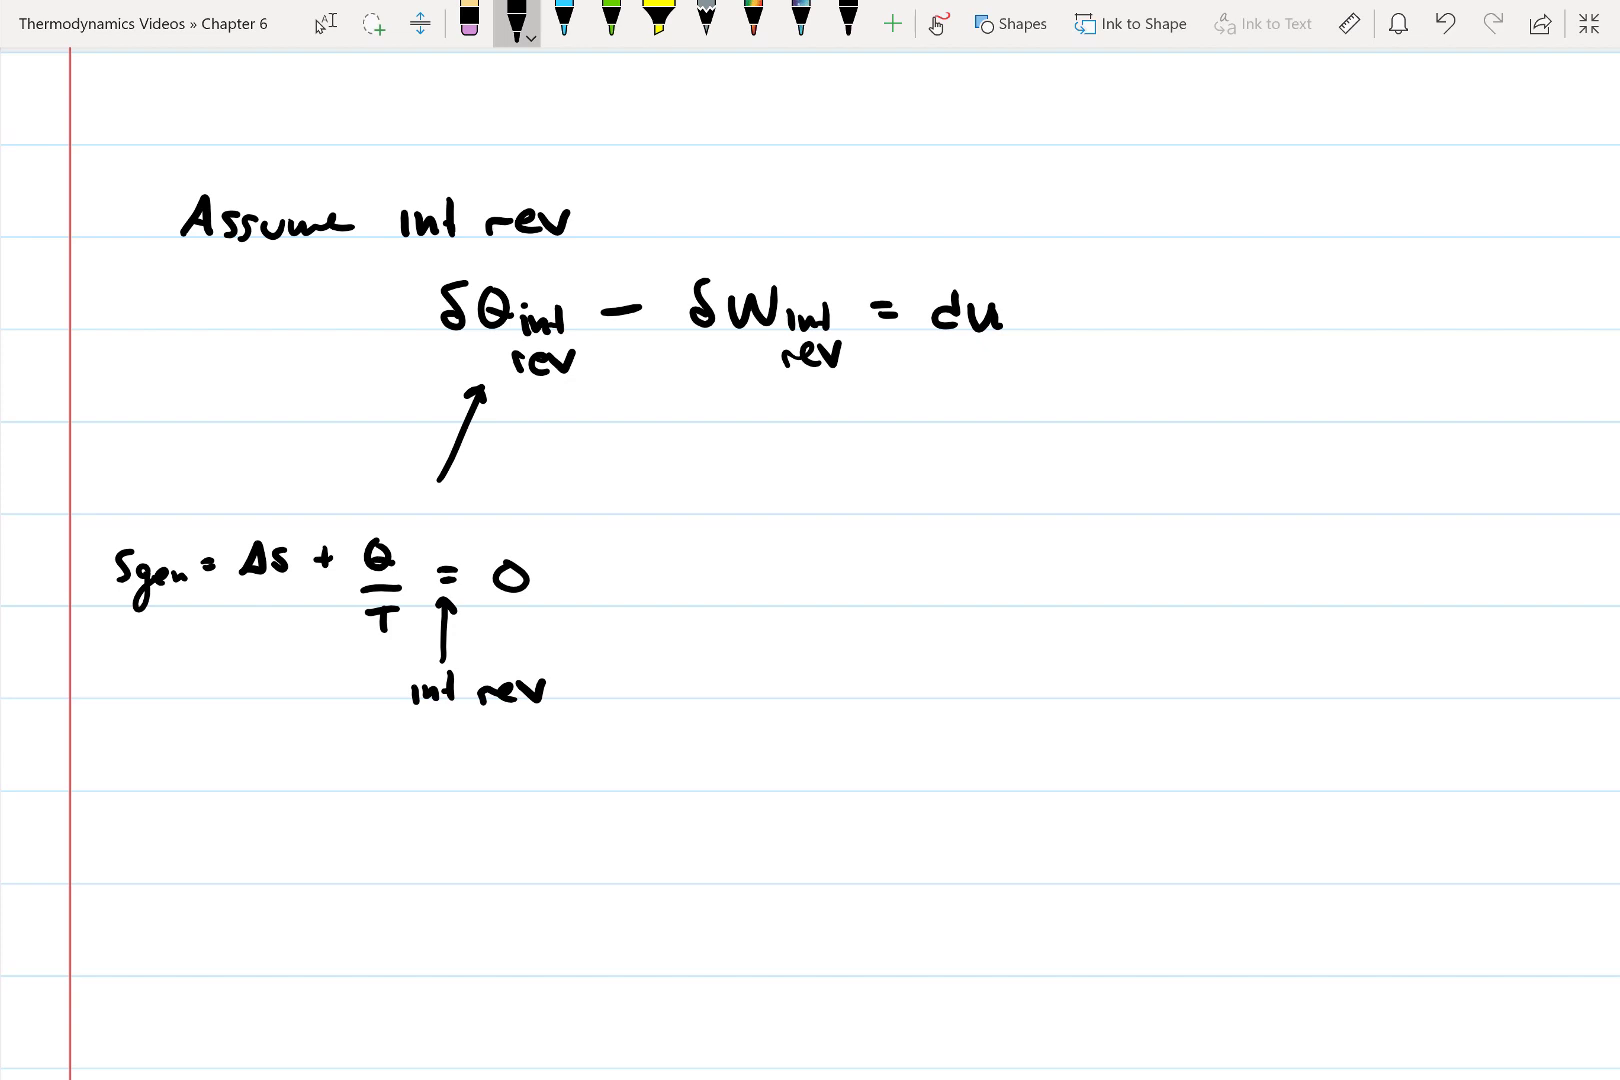
Write the simplified line Δs + Q/T = 0 underneath
{"action": "mouse_move", "coordinate": [200, 798]}
{"action": "left_mouse_down"}
{"action": "mouse_move", "coordinate": [208, 776]}
{"action": "mouse_move", "coordinate": [203, 798]}
{"action": "mouse_move", "coordinate": [292, 769]}
{"action": "mouse_move", "coordinate": [282, 788]}
{"action": "mouse_move", "coordinate": [336, 768]}
{"action": "mouse_move", "coordinate": [347, 784]}
{"action": "left_mouse_up"}
{"action": "mouse_move", "coordinate": [322, 803]}
{"action": "left_mouse_down"}
{"action": "mouse_move", "coordinate": [364, 803]}
{"action": "mouse_move", "coordinate": [356, 818]}
{"action": "left_mouse_up"}
{"action": "mouse_move", "coordinate": [342, 819]}
{"action": "left_mouse_down"}
{"action": "mouse_move", "coordinate": [342, 846]}
{"action": "mouse_move", "coordinate": [404, 789]}
{"action": "left_mouse_up"}
{"action": "left_click_drag", "start_coordinate": [390, 799], "coordinate": [446, 782]}
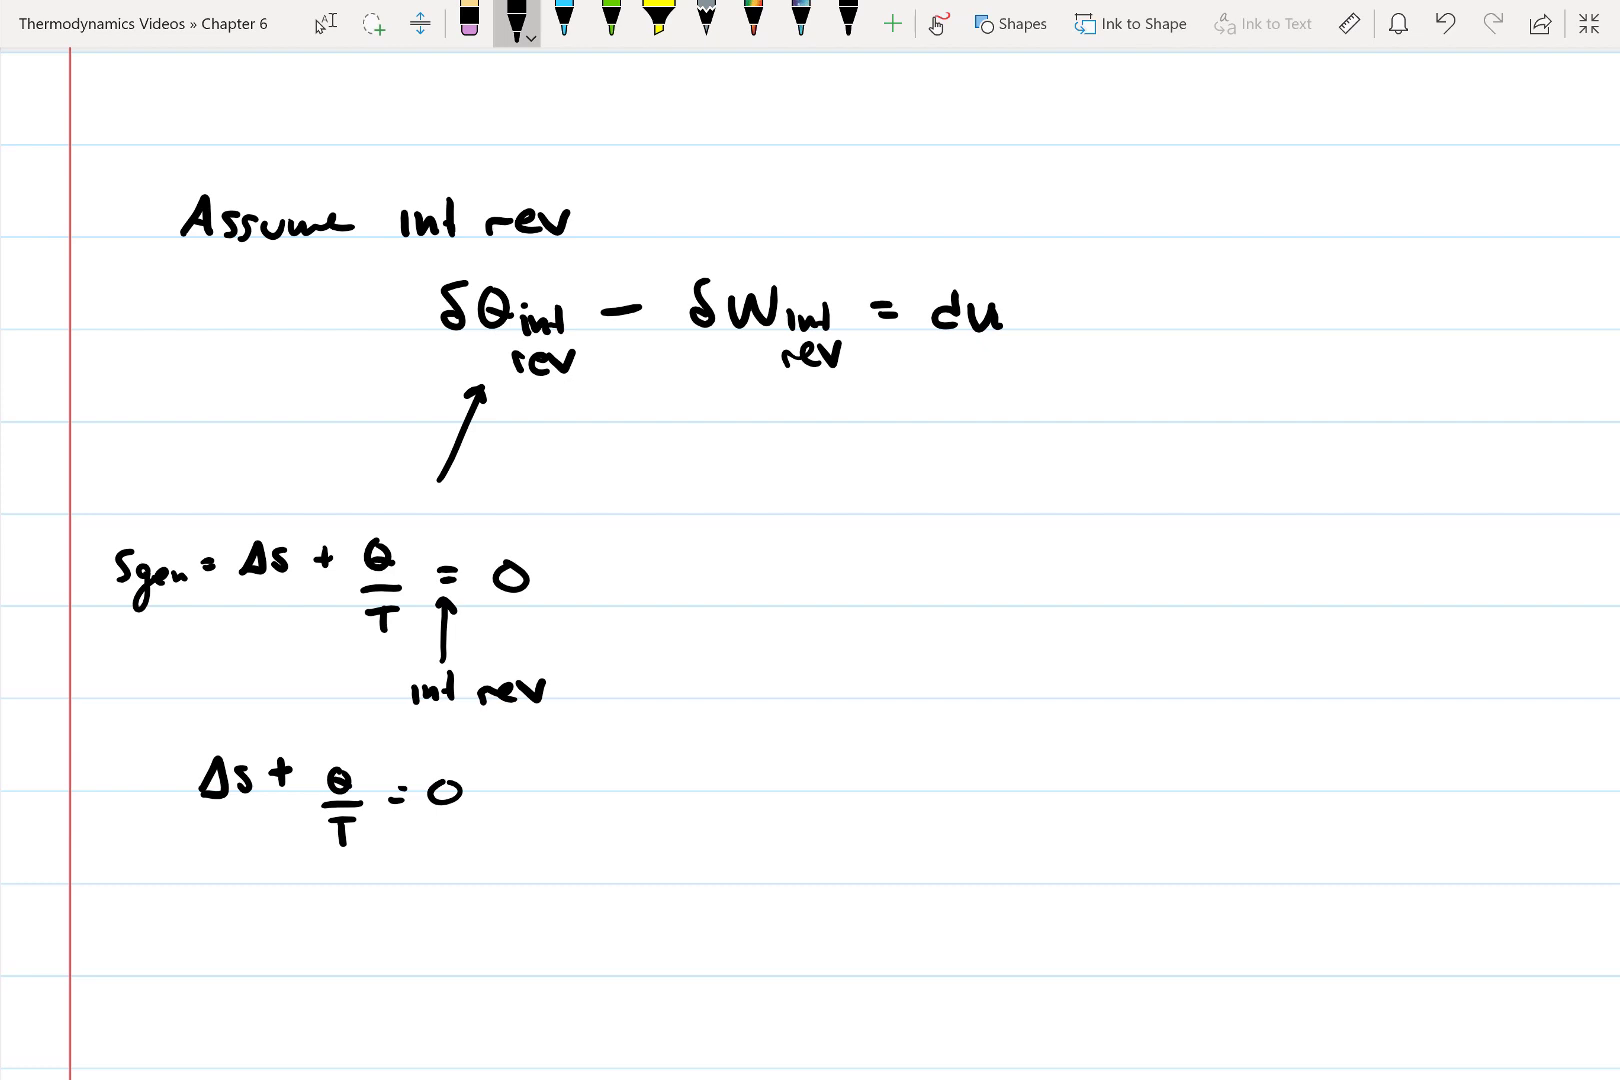
Write Q = TΔs, undoing a mistaken Δs/T, and curve an arrow up to δQ_int rev
{"action": "left_click_drag", "start_coordinate": [221, 899], "coordinate": [242, 932]}
{"action": "mouse_move", "coordinate": [251, 917]}
{"action": "left_mouse_down"}
{"action": "mouse_move", "coordinate": [359, 940]}
{"action": "mouse_move", "coordinate": [322, 984]}
{"action": "left_mouse_up"}
{"action": "left_click_drag", "start_coordinate": [305, 961], "coordinate": [339, 956]}
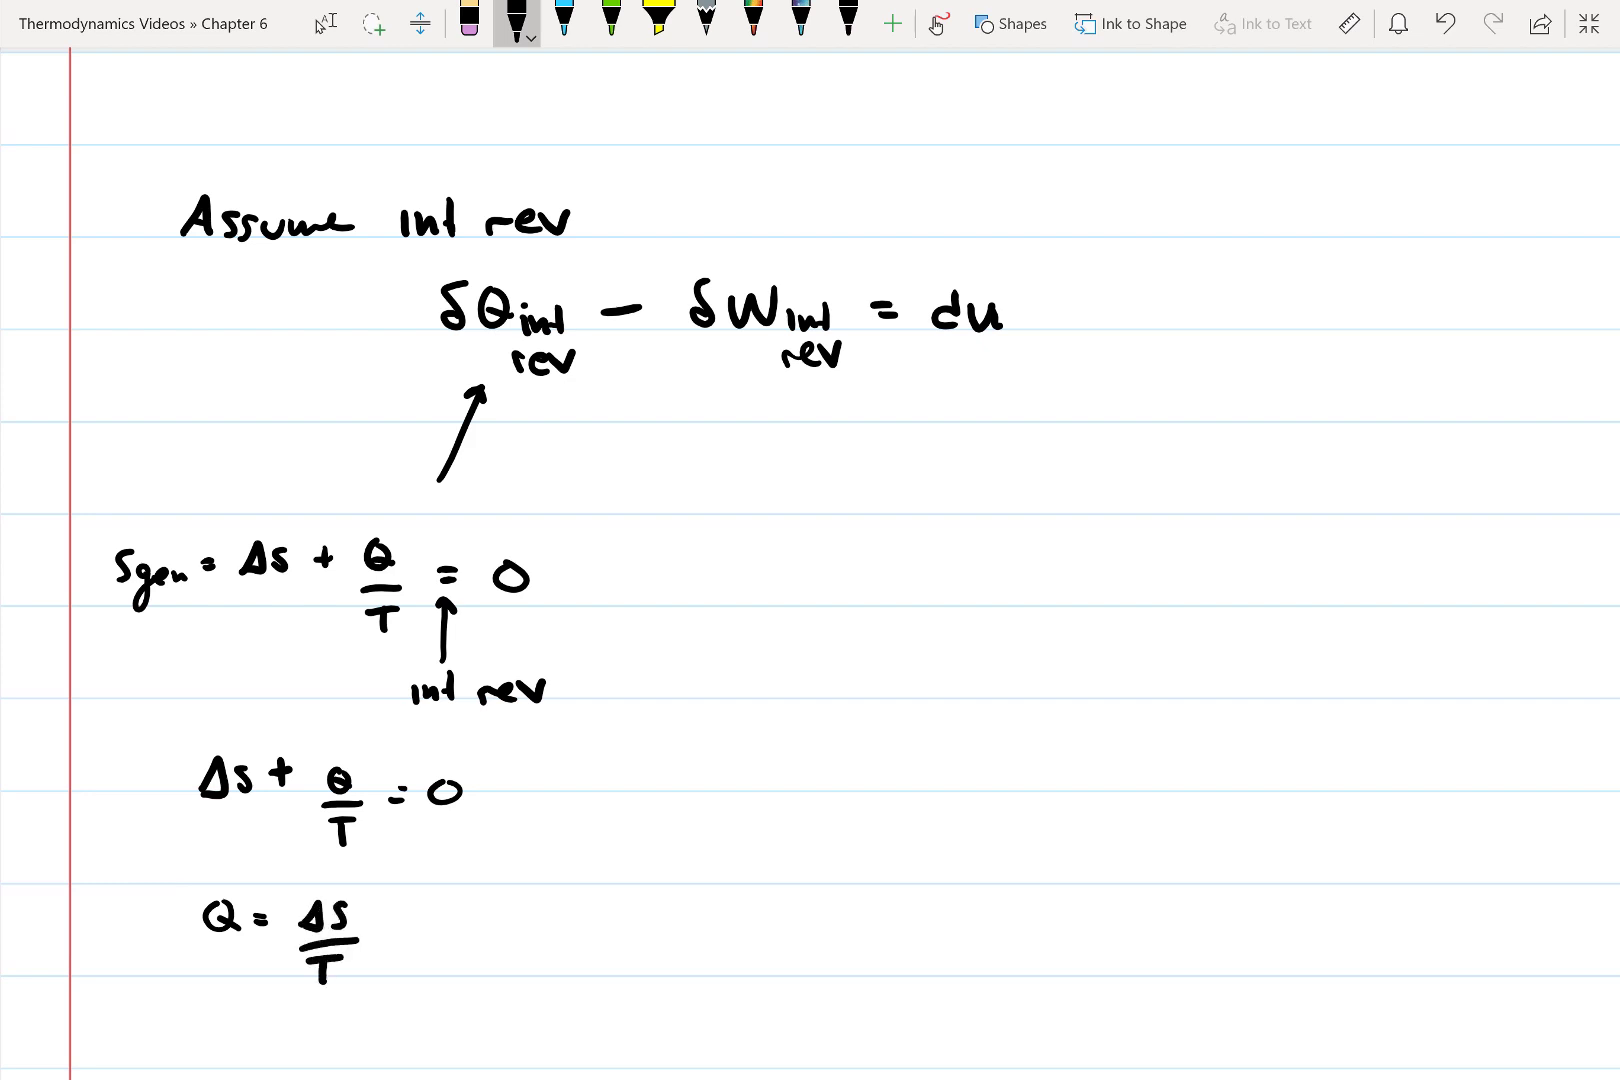
{"action": "key", "text": "ctrl+z"}
{"action": "left_click", "coordinate": [516, 19]}
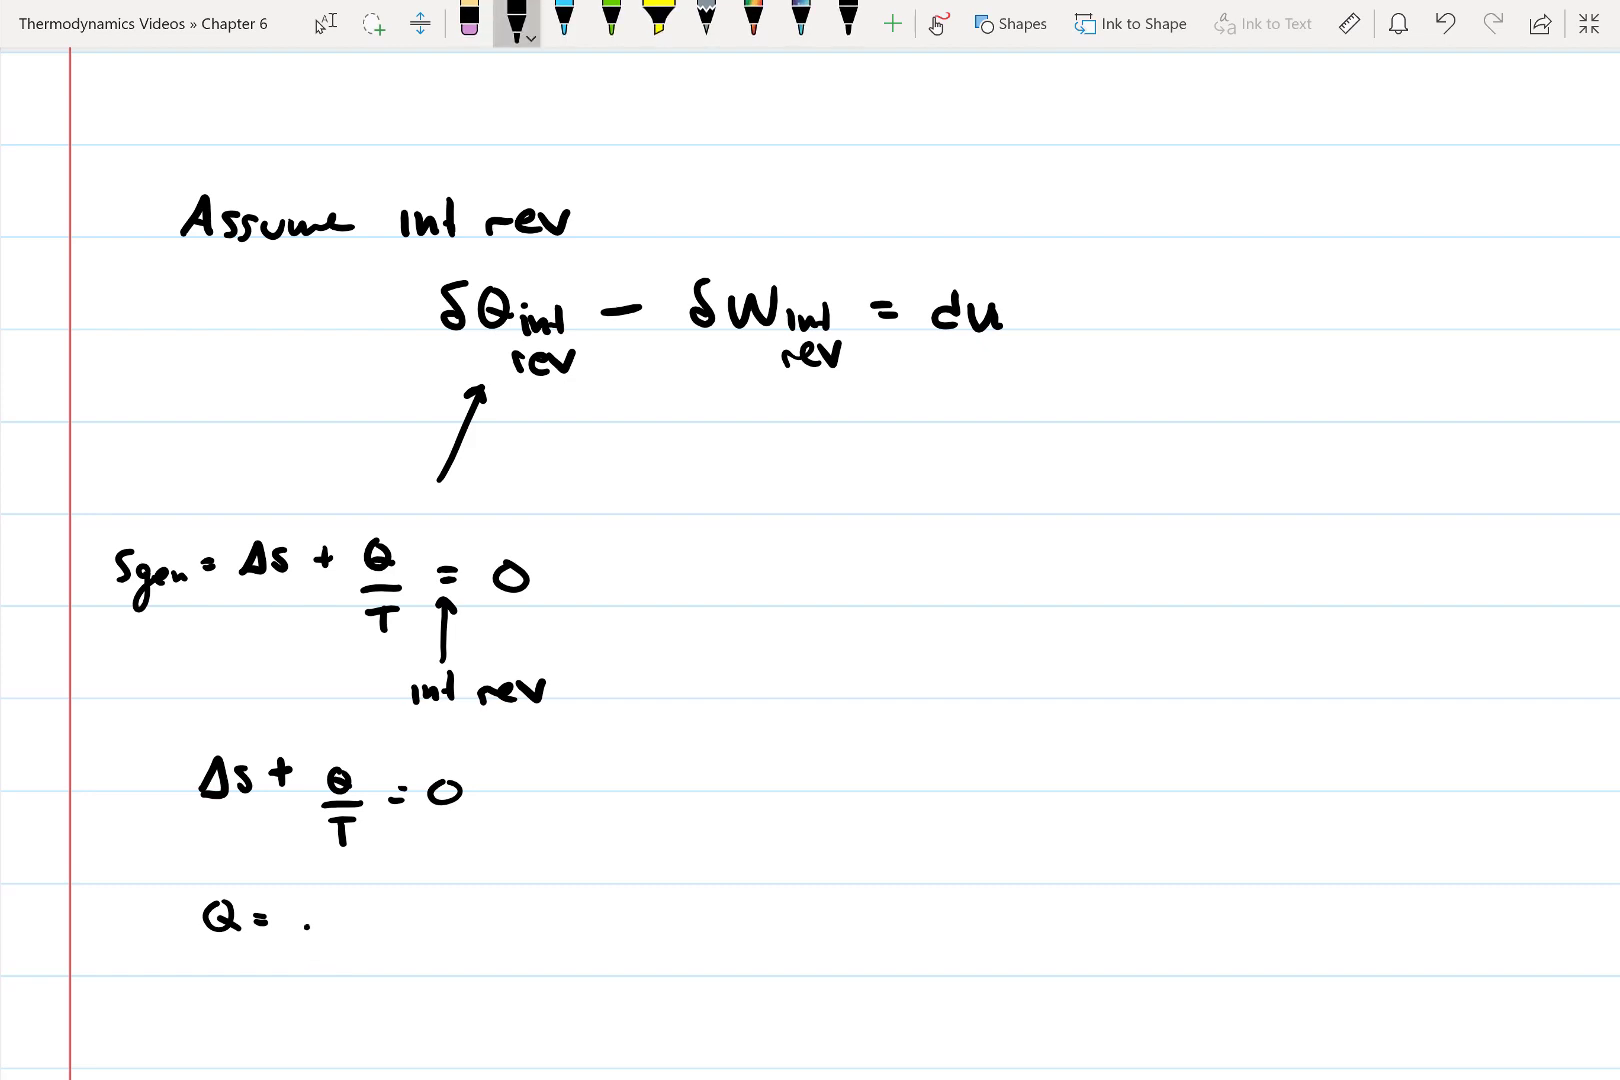
{"action": "mouse_move", "coordinate": [316, 901]}
{"action": "left_mouse_down"}
{"action": "mouse_move", "coordinate": [306, 932]}
{"action": "mouse_move", "coordinate": [334, 928]}
{"action": "mouse_move", "coordinate": [290, 931]}
{"action": "mouse_move", "coordinate": [308, 900]}
{"action": "left_mouse_up"}
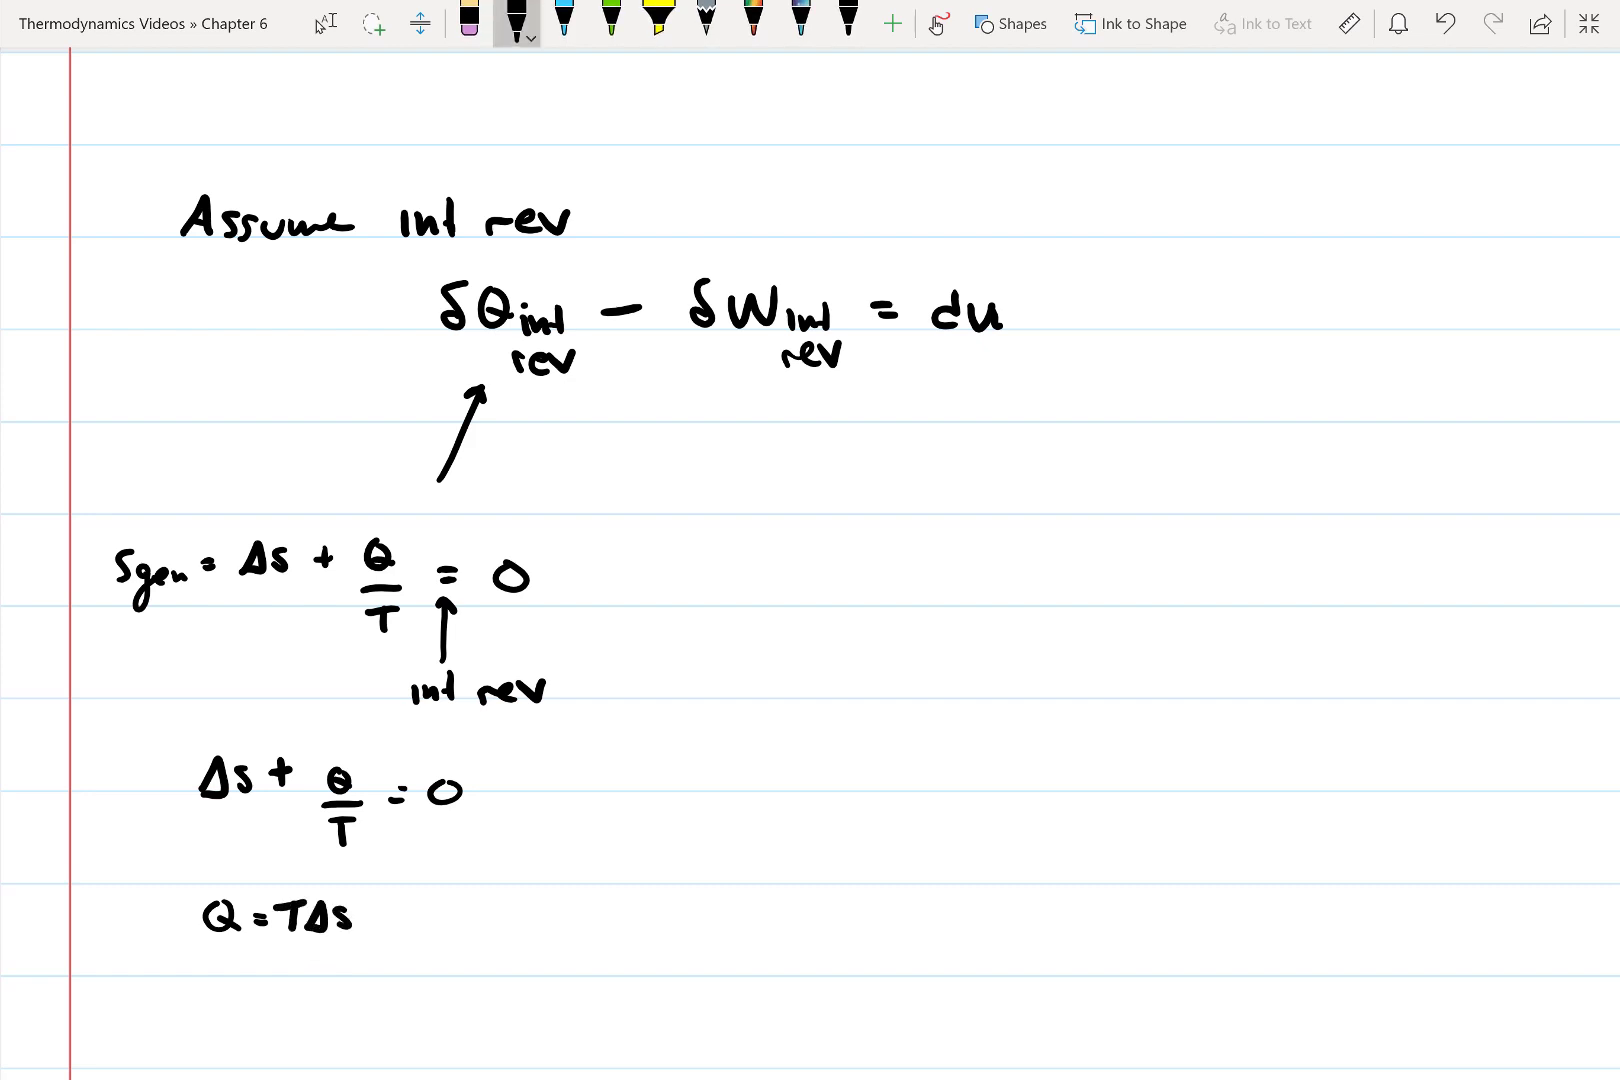
{"action": "mouse_move", "coordinate": [193, 917]}
{"action": "left_mouse_down"}
{"action": "mouse_move", "coordinate": [138, 903]}
{"action": "mouse_move", "coordinate": [36, 723]}
{"action": "mouse_move", "coordinate": [175, 440]}
{"action": "mouse_move", "coordinate": [377, 446]}
{"action": "mouse_move", "coordinate": [438, 478]}
{"action": "mouse_move", "coordinate": [487, 378]}
{"action": "left_mouse_up"}
{"action": "left_click_drag", "start_coordinate": [488, 379], "coordinate": [496, 411]}
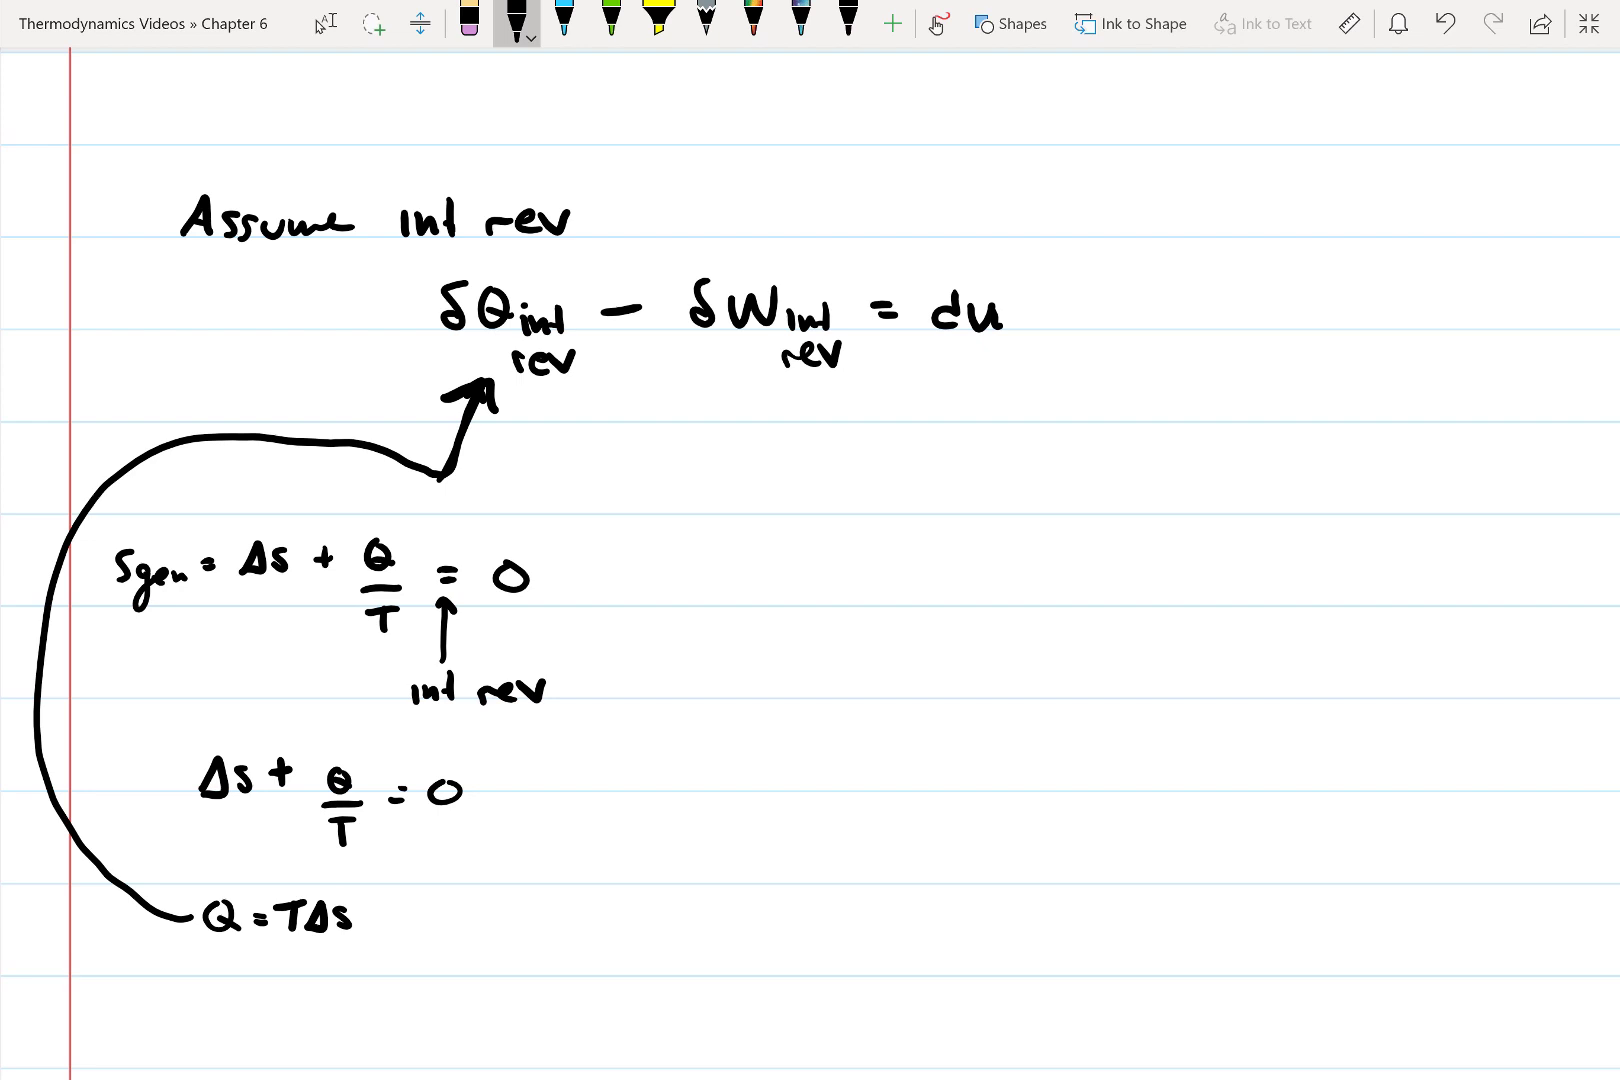
Label an arrow under δW_int rev 'boundary work at const P' and write W = PdV below
{"action": "mouse_move", "coordinate": [812, 445]}
{"action": "left_mouse_down"}
{"action": "mouse_move", "coordinate": [792, 406]}
{"action": "mouse_move", "coordinate": [805, 412]}
{"action": "left_mouse_up"}
{"action": "mouse_move", "coordinate": [787, 470]}
{"action": "left_mouse_down"}
{"action": "mouse_move", "coordinate": [823, 497]}
{"action": "mouse_move", "coordinate": [892, 456]}
{"action": "mouse_move", "coordinate": [921, 503]}
{"action": "left_mouse_up"}
{"action": "left_click_drag", "start_coordinate": [952, 441], "coordinate": [1065, 416]}
{"action": "left_click_drag", "start_coordinate": [1084, 379], "coordinate": [1091, 410]}
{"action": "mouse_move", "coordinate": [987, 476]}
{"action": "left_mouse_down"}
{"action": "mouse_move", "coordinate": [975, 507]}
{"action": "mouse_move", "coordinate": [1040, 477]}
{"action": "mouse_move", "coordinate": [1083, 427]}
{"action": "left_mouse_up"}
{"action": "mouse_move", "coordinate": [1074, 438]}
{"action": "left_mouse_down"}
{"action": "mouse_move", "coordinate": [1077, 465]}
{"action": "mouse_move", "coordinate": [1081, 443]}
{"action": "left_mouse_up"}
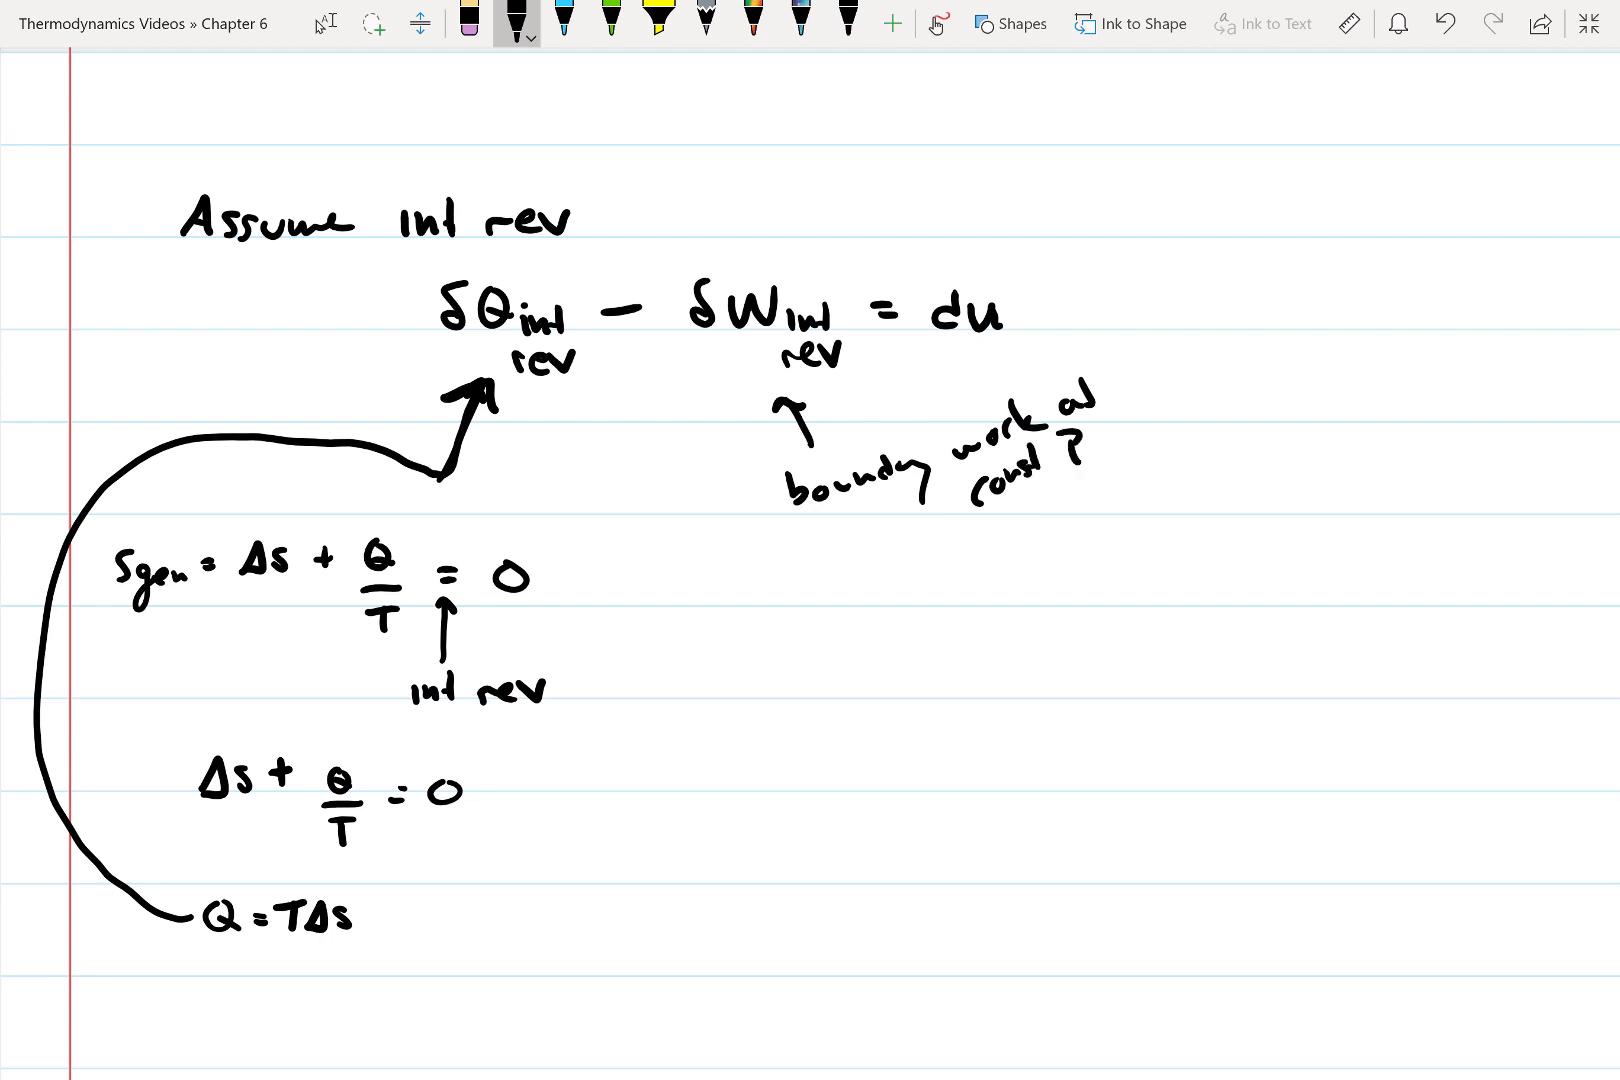
{"action": "mouse_move", "coordinate": [909, 579]}
{"action": "left_mouse_down"}
{"action": "mouse_move", "coordinate": [934, 606]}
{"action": "mouse_move", "coordinate": [952, 569]}
{"action": "left_mouse_up"}
{"action": "mouse_move", "coordinate": [956, 584]}
{"action": "left_mouse_down"}
{"action": "mouse_move", "coordinate": [1036, 577]}
{"action": "mouse_move", "coordinate": [1061, 535]}
{"action": "left_mouse_up"}
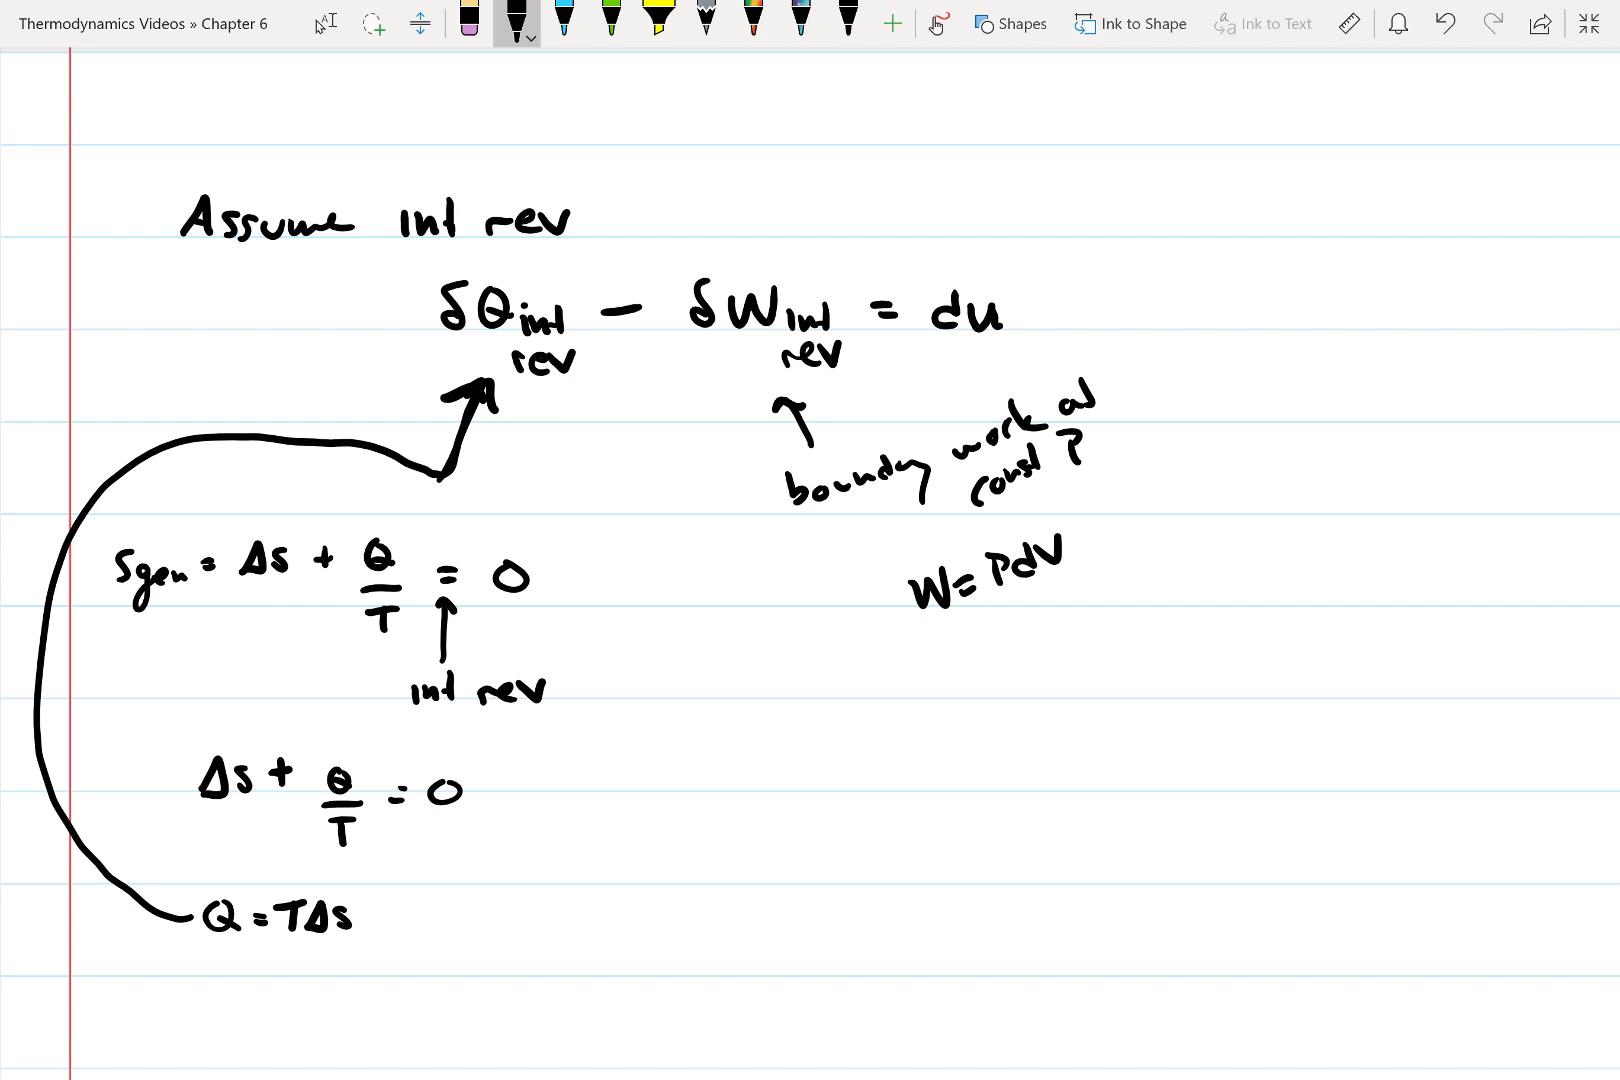
{"action": "scroll", "coordinate": [811, 564], "scroll_direction": "down", "scroll_amount": 3}
{"action": "mouse_move", "coordinate": [247, 874]}
{"action": "left_mouse_down"}
{"action": "mouse_move", "coordinate": [250, 898]}
{"action": "mouse_move", "coordinate": [269, 871]}
{"action": "mouse_move", "coordinate": [294, 902]}
{"action": "left_mouse_up"}
Handwrite Tds − Pdv = du under Q = TΔs and draw a box around it
{"action": "mouse_move", "coordinate": [322, 878]}
{"action": "left_mouse_down"}
{"action": "mouse_move", "coordinate": [304, 902]}
{"action": "mouse_move", "coordinate": [381, 885]}
{"action": "mouse_move", "coordinate": [416, 902]}
{"action": "mouse_move", "coordinate": [422, 888]}
{"action": "left_mouse_up"}
{"action": "left_click_drag", "start_coordinate": [474, 873], "coordinate": [471, 903]}
{"action": "mouse_move", "coordinate": [478, 878]}
{"action": "left_mouse_down"}
{"action": "mouse_move", "coordinate": [572, 894]}
{"action": "mouse_move", "coordinate": [627, 878]}
{"action": "mouse_move", "coordinate": [602, 895]}
{"action": "left_mouse_up"}
{"action": "left_click_drag", "start_coordinate": [637, 875], "coordinate": [661, 894]}
{"action": "mouse_move", "coordinate": [194, 846]}
{"action": "left_mouse_down"}
{"action": "mouse_move", "coordinate": [187, 936]}
{"action": "mouse_move", "coordinate": [698, 889]}
{"action": "mouse_move", "coordinate": [504, 842]}
{"action": "mouse_move", "coordinate": [196, 840]}
{"action": "left_mouse_up"}
{"action": "scroll", "coordinate": [810, 564], "scroll_direction": "down", "scroll_amount": 2}
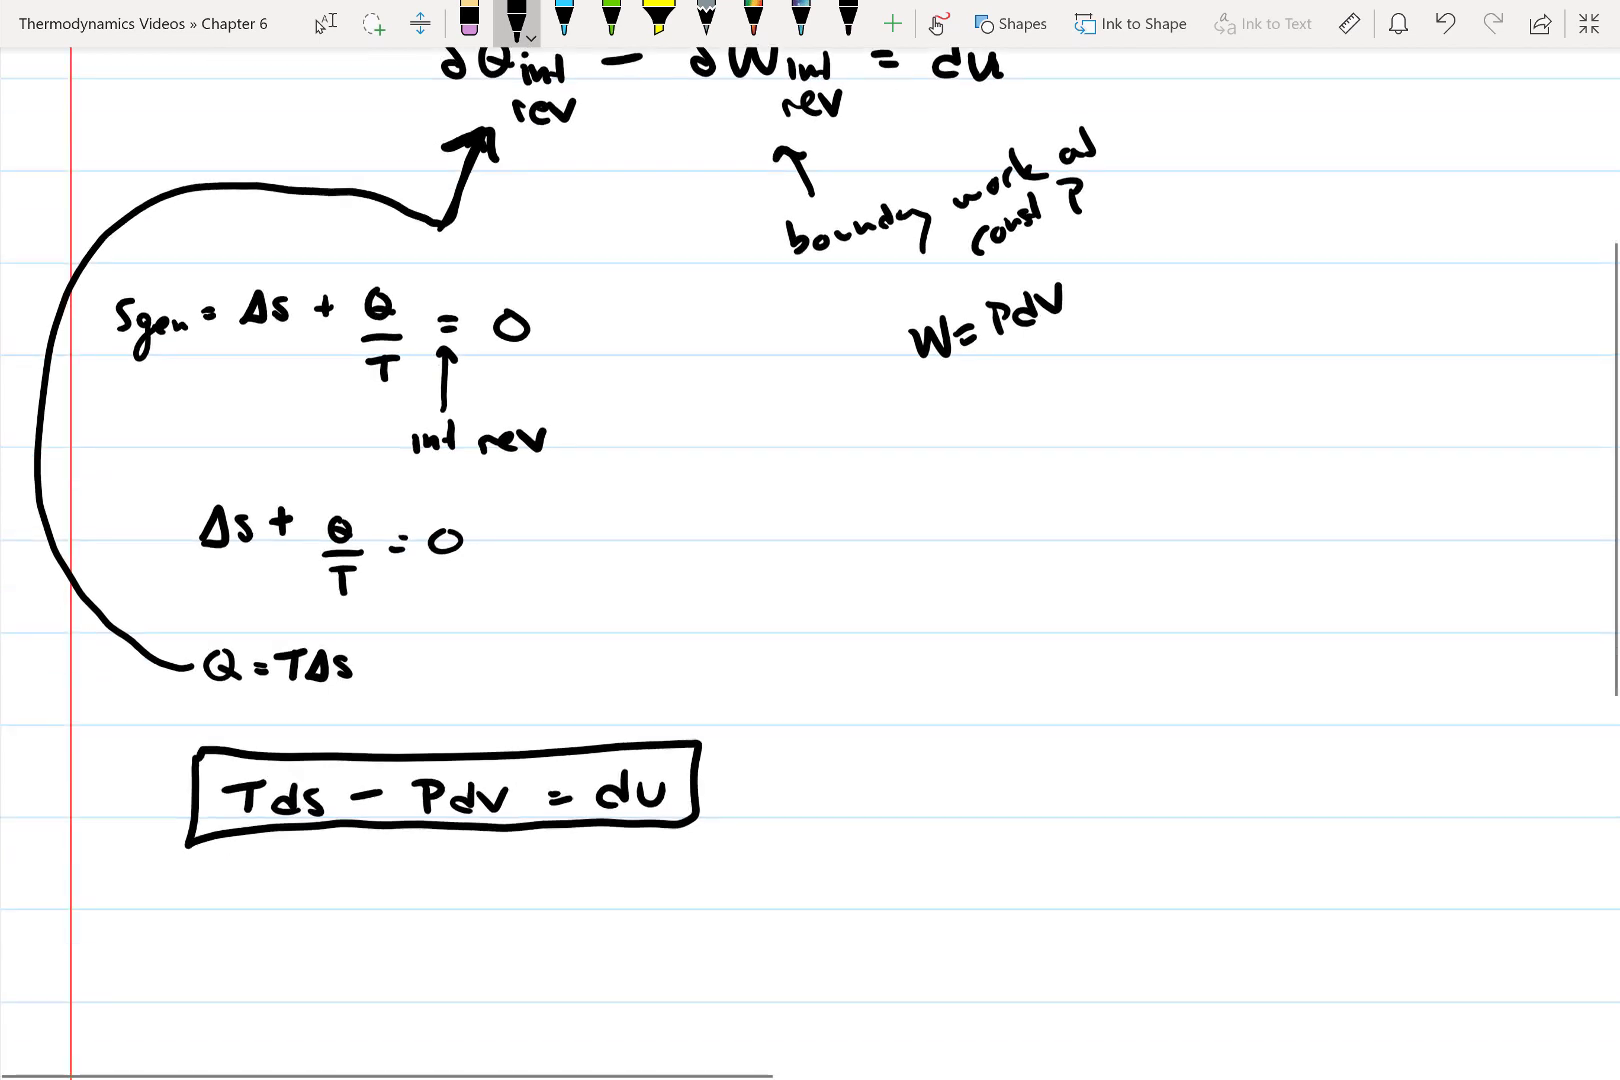
{"action": "scroll", "coordinate": [810, 564], "scroll_direction": "down", "scroll_amount": 2}
{"action": "left_click", "coordinate": [325, 23]}
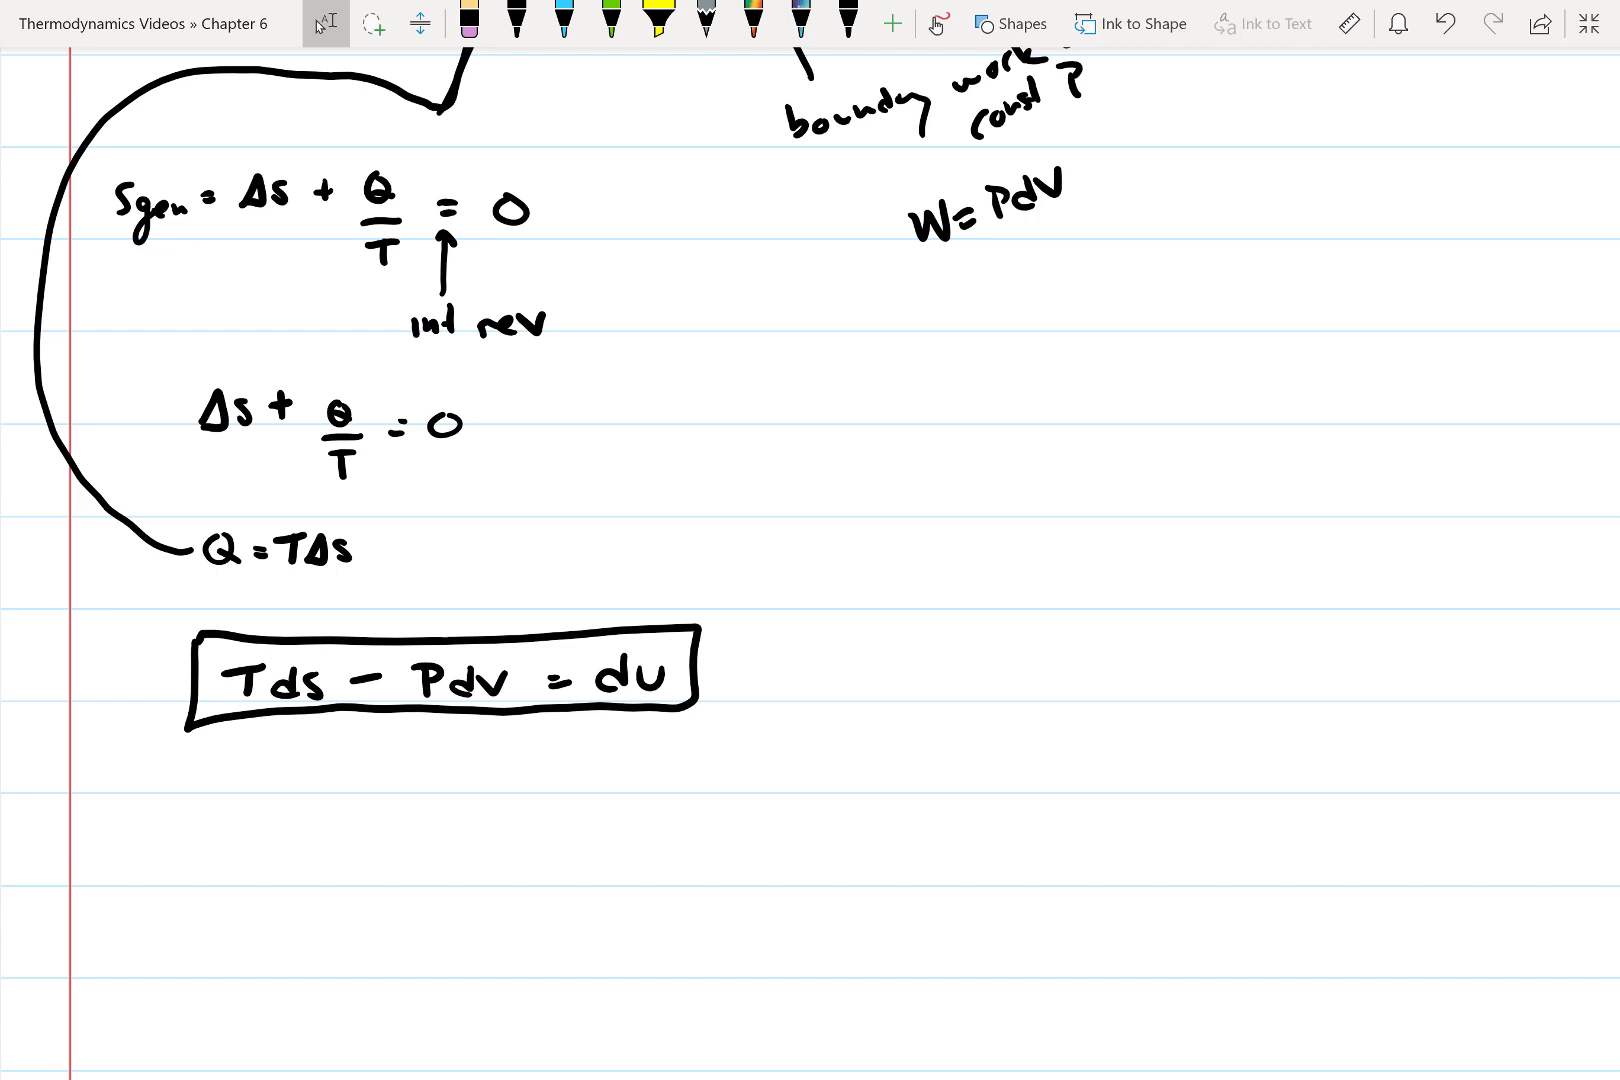
Write the enthalpy definition h = u + Pv below the boxed equation
{"action": "left_click", "coordinate": [517, 22]}
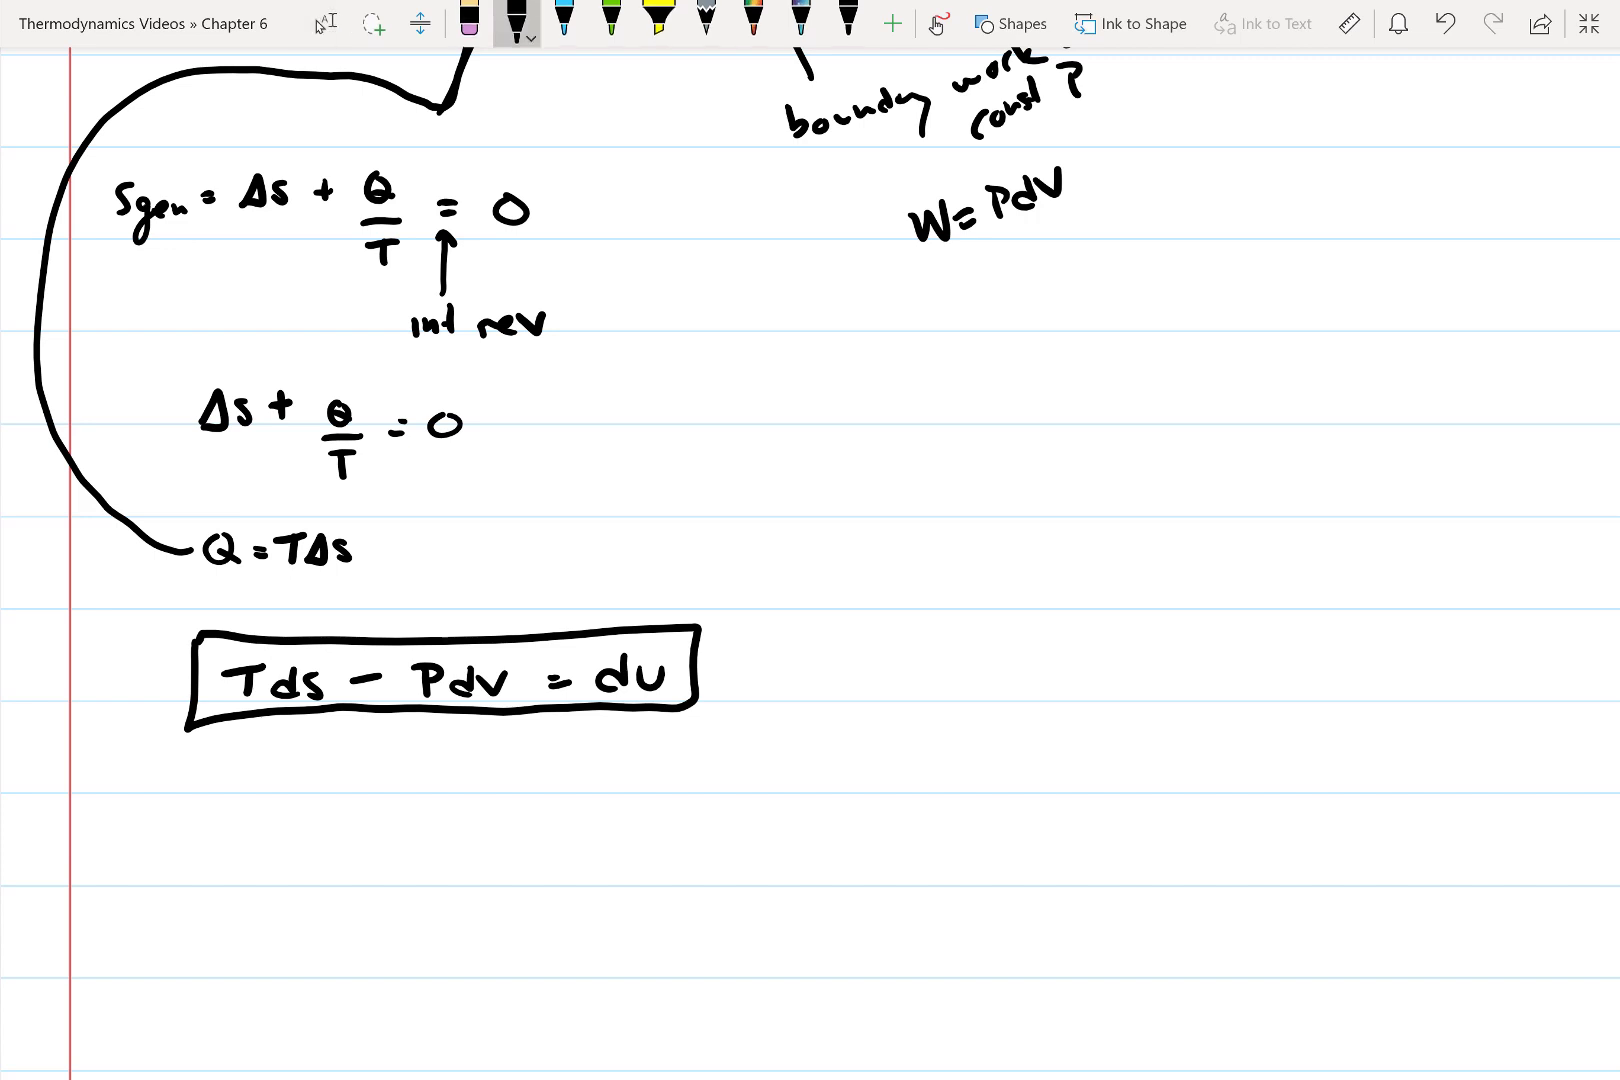
{"action": "mouse_move", "coordinate": [233, 808]}
{"action": "left_mouse_down"}
{"action": "mouse_move", "coordinate": [258, 846]}
{"action": "mouse_move", "coordinate": [285, 823]}
{"action": "left_mouse_up"}
{"action": "left_click_drag", "start_coordinate": [272, 836], "coordinate": [348, 822]}
{"action": "mouse_move", "coordinate": [370, 815]}
{"action": "left_mouse_down"}
{"action": "mouse_move", "coordinate": [370, 836]}
{"action": "mouse_move", "coordinate": [380, 826]}
{"action": "left_mouse_up"}
{"action": "mouse_move", "coordinate": [395, 808]}
{"action": "left_mouse_down"}
{"action": "mouse_move", "coordinate": [397, 841]}
{"action": "mouse_move", "coordinate": [452, 808]}
{"action": "left_mouse_up"}
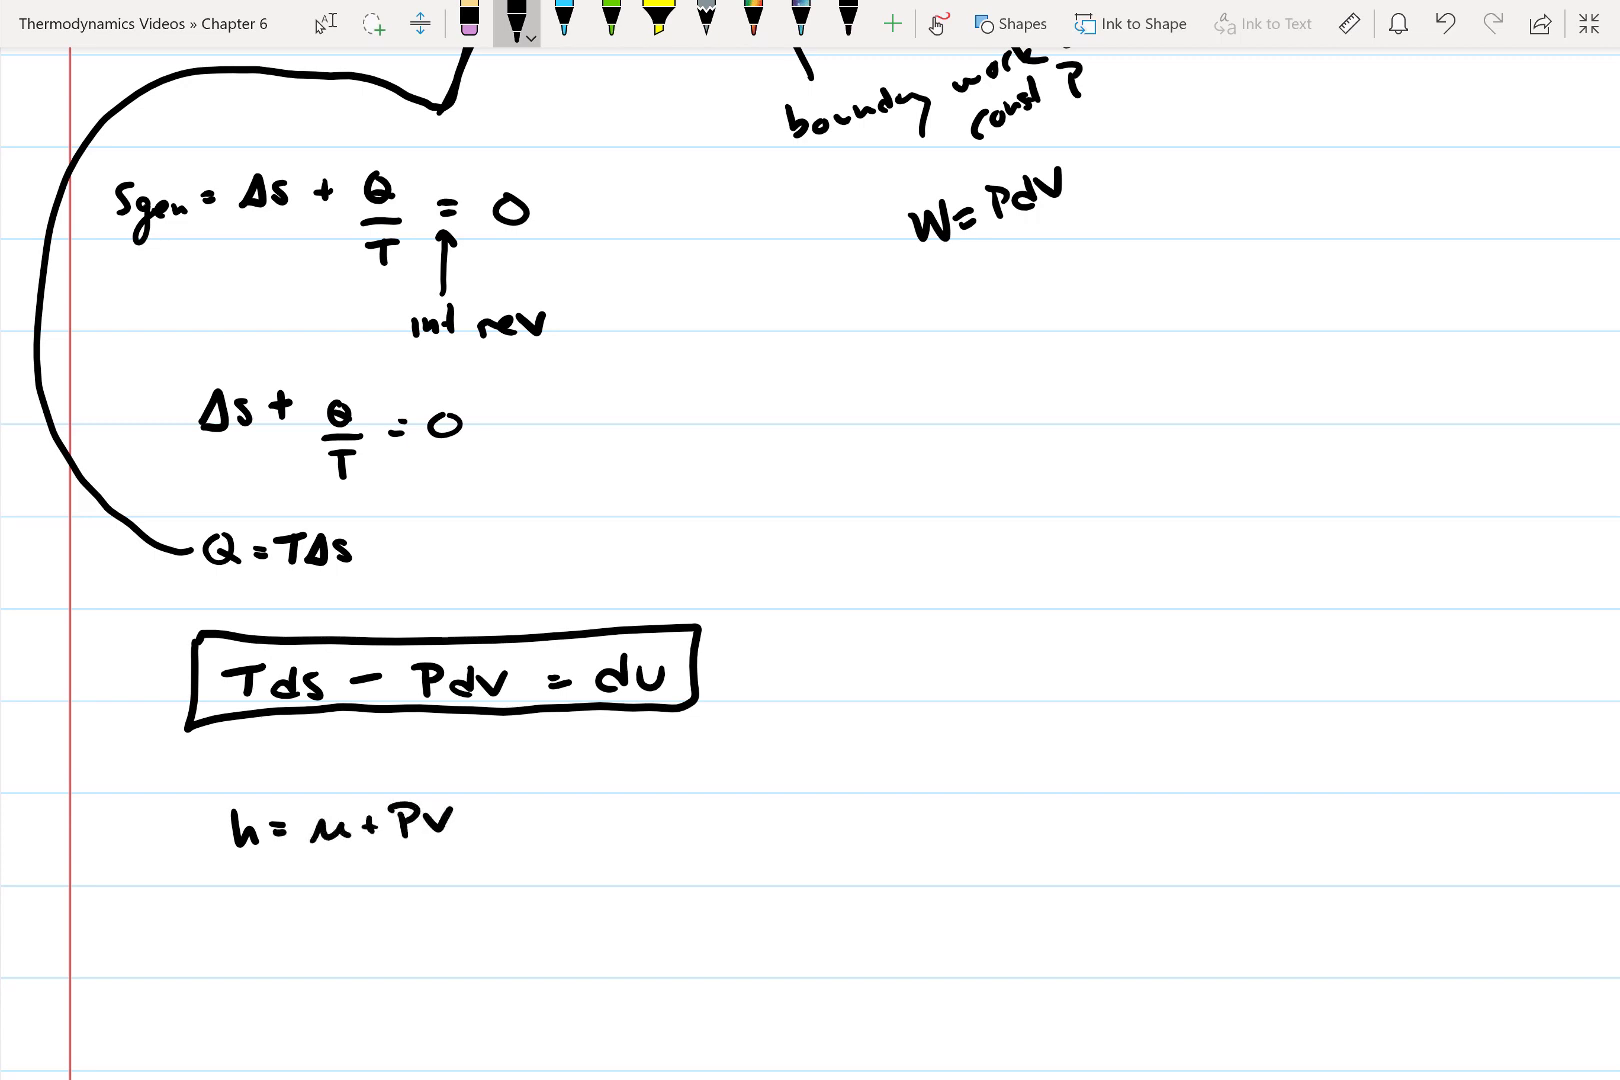
{"action": "scroll", "coordinate": [811, 563], "scroll_direction": "down", "scroll_amount": 1}
Write its differential dh = du + Pdv − vdP underneath
{"action": "left_click", "coordinate": [326, 22]}
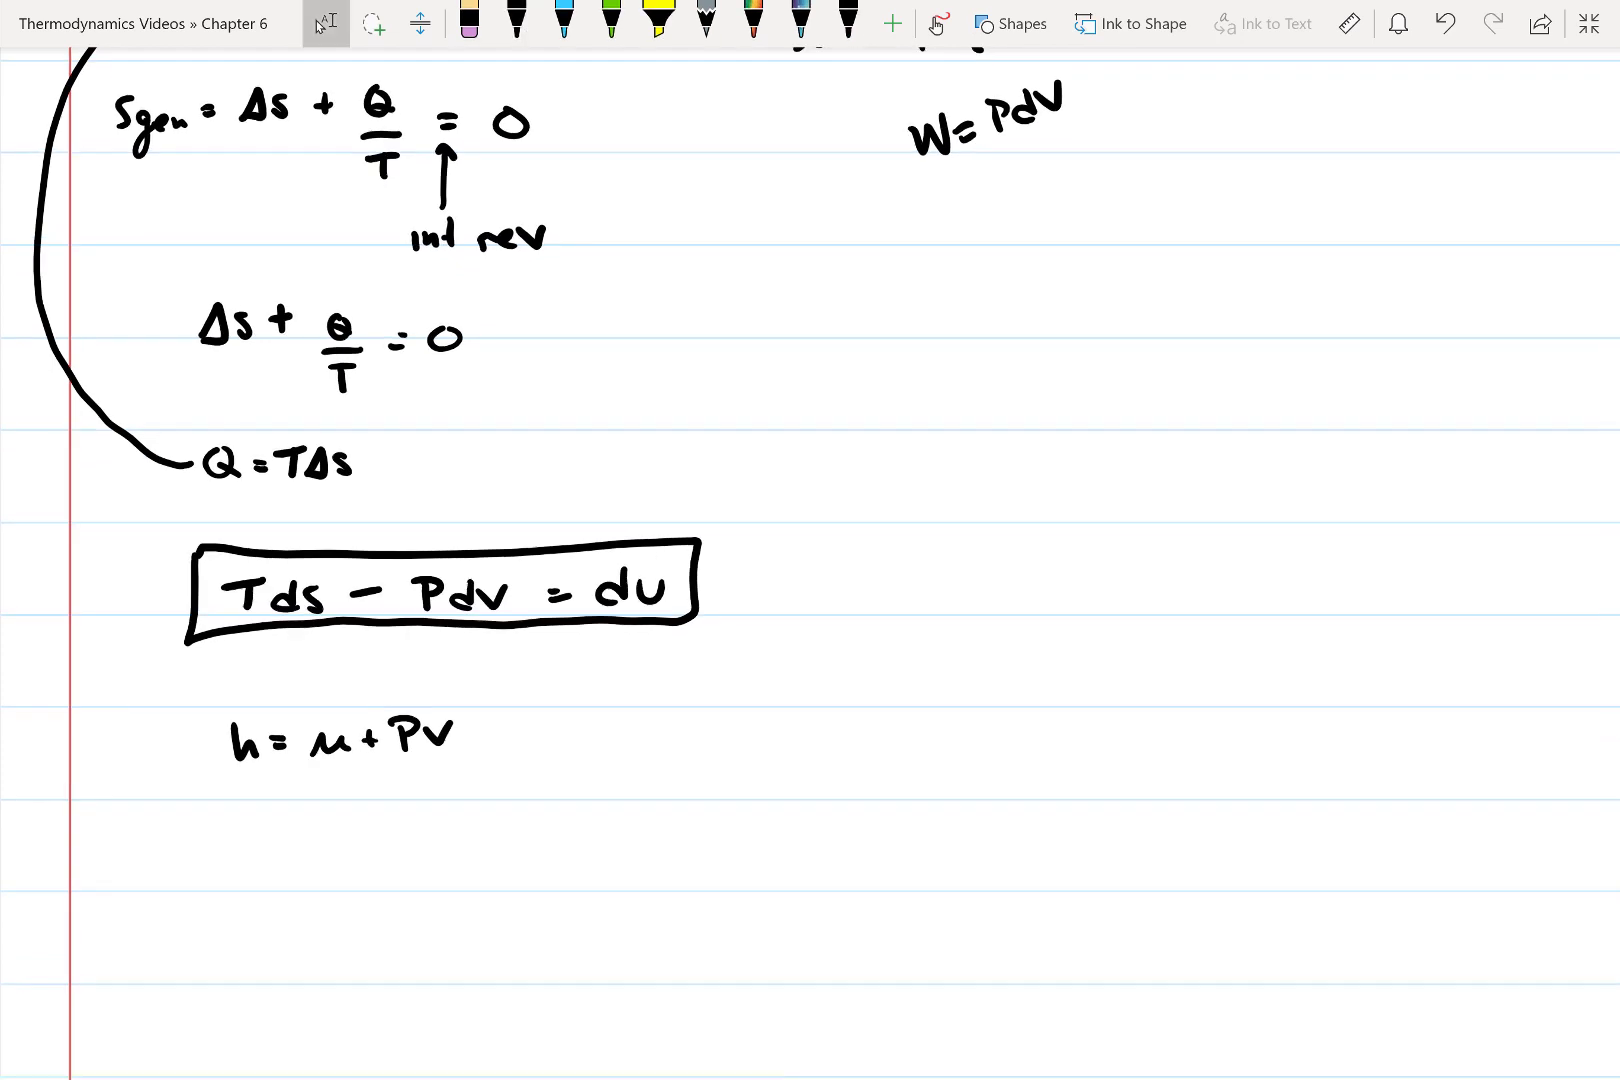
{"action": "left_click", "coordinate": [516, 23]}
{"action": "mouse_move", "coordinate": [205, 830]}
{"action": "left_mouse_down"}
{"action": "mouse_move", "coordinate": [191, 845]}
{"action": "mouse_move", "coordinate": [250, 850]}
{"action": "left_mouse_up"}
{"action": "left_click_drag", "start_coordinate": [264, 831], "coordinate": [424, 840]}
{"action": "mouse_move", "coordinate": [409, 831]}
{"action": "left_mouse_down"}
{"action": "mouse_move", "coordinate": [467, 845]}
{"action": "mouse_move", "coordinate": [476, 832]}
{"action": "left_mouse_up"}
{"action": "mouse_move", "coordinate": [518, 808]}
{"action": "left_mouse_down"}
{"action": "mouse_move", "coordinate": [515, 840]}
{"action": "mouse_move", "coordinate": [547, 818]}
{"action": "mouse_move", "coordinate": [639, 813]}
{"action": "left_mouse_up"}
{"action": "mouse_move", "coordinate": [663, 819]}
{"action": "left_mouse_down"}
{"action": "mouse_move", "coordinate": [674, 804]}
{"action": "mouse_move", "coordinate": [670, 836]}
{"action": "left_mouse_up"}
{"action": "mouse_move", "coordinate": [697, 798]}
{"action": "left_mouse_down"}
{"action": "mouse_move", "coordinate": [696, 836]}
{"action": "mouse_move", "coordinate": [690, 814]}
{"action": "left_mouse_up"}
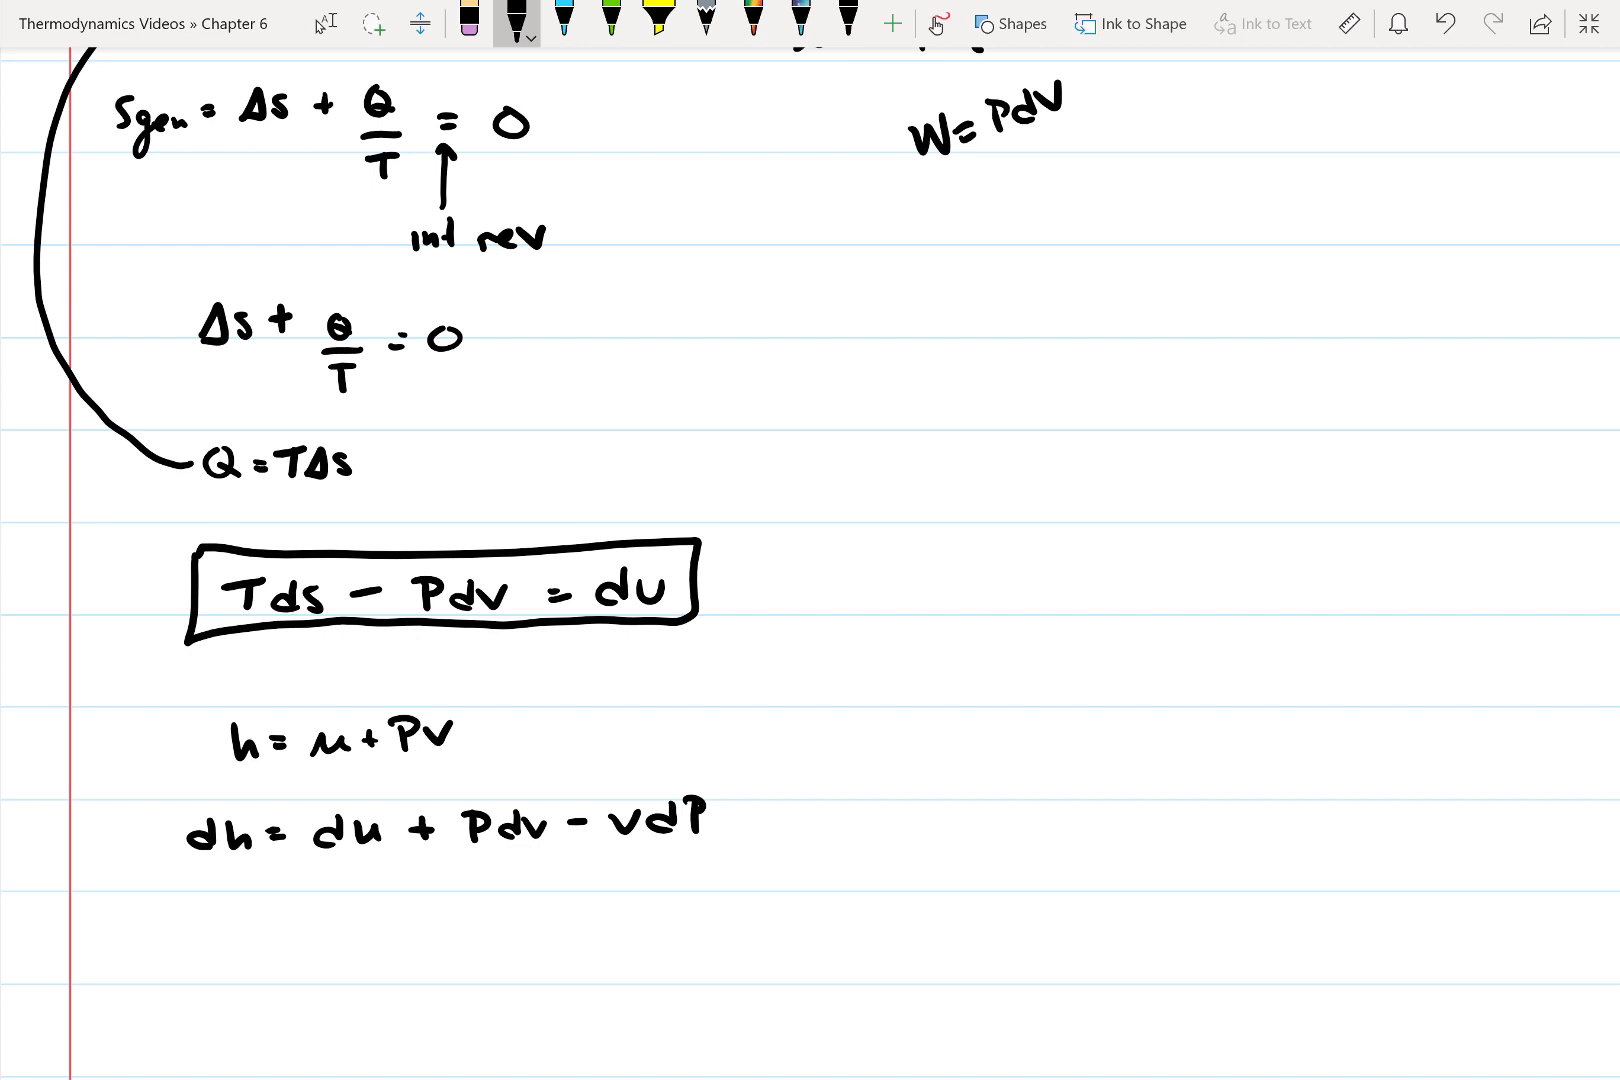
{"action": "scroll", "coordinate": [810, 564], "scroll_direction": "down", "scroll_amount": 2}
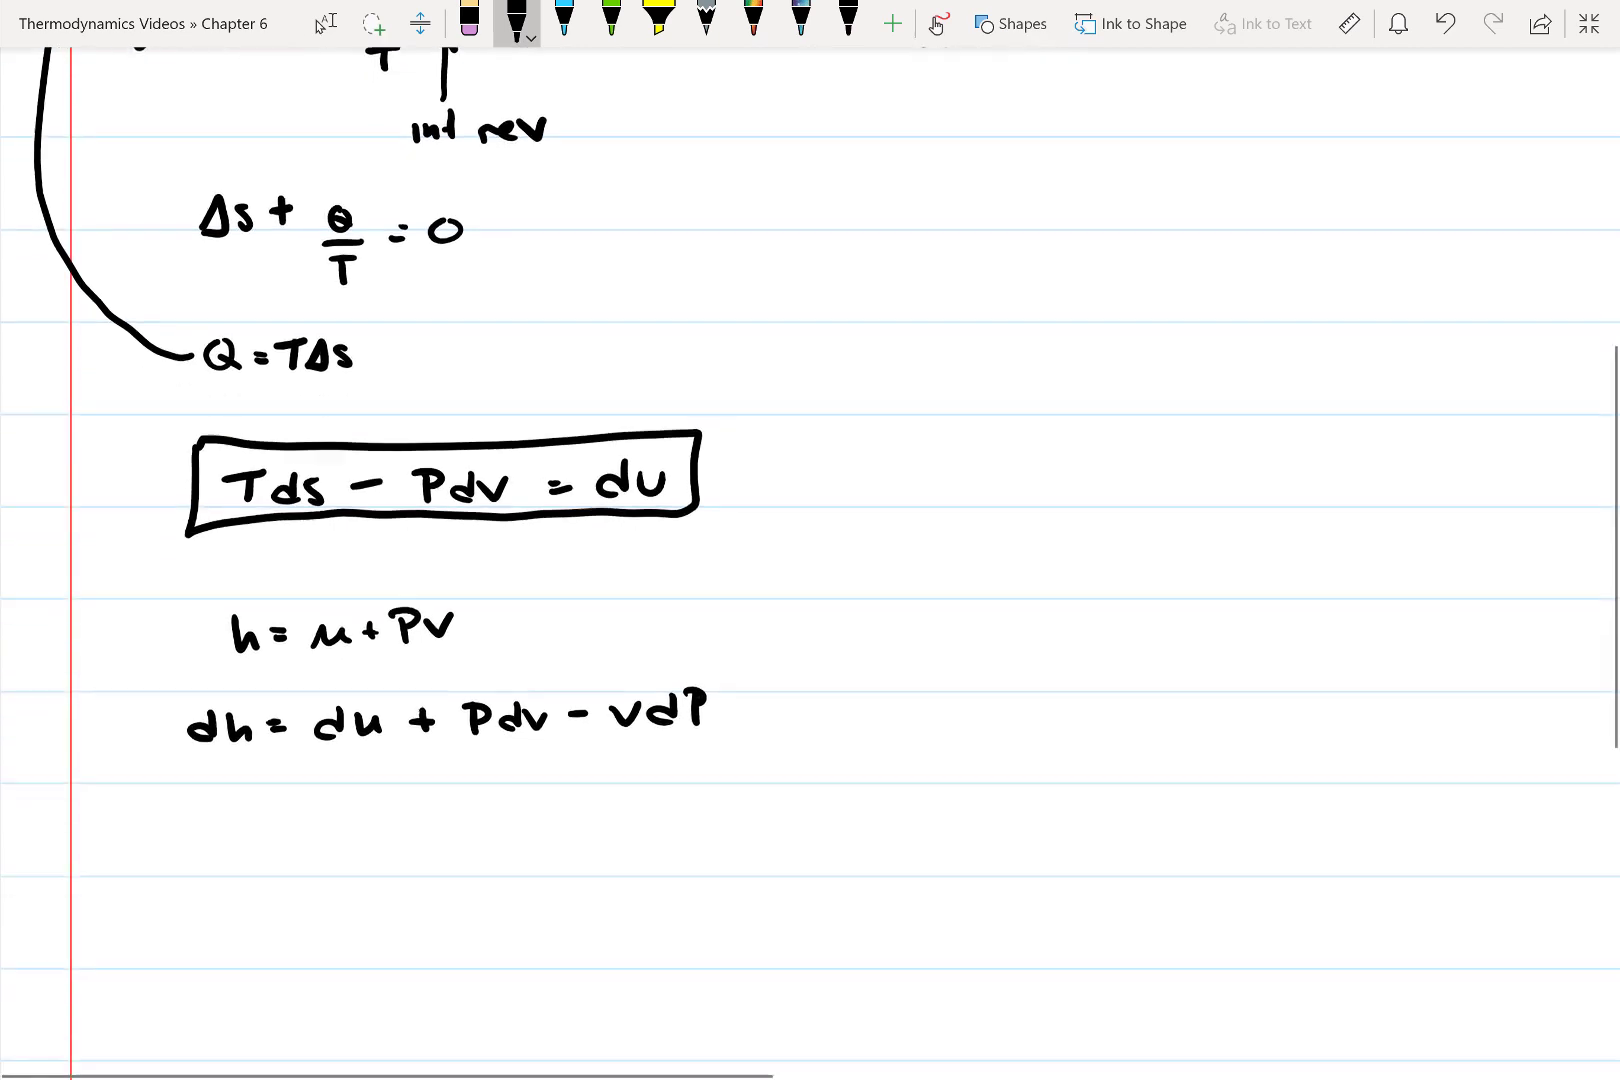
Write du = dh − Pdv − vdP and curve an arrow from it to du in the box
{"action": "left_click", "coordinate": [325, 23]}
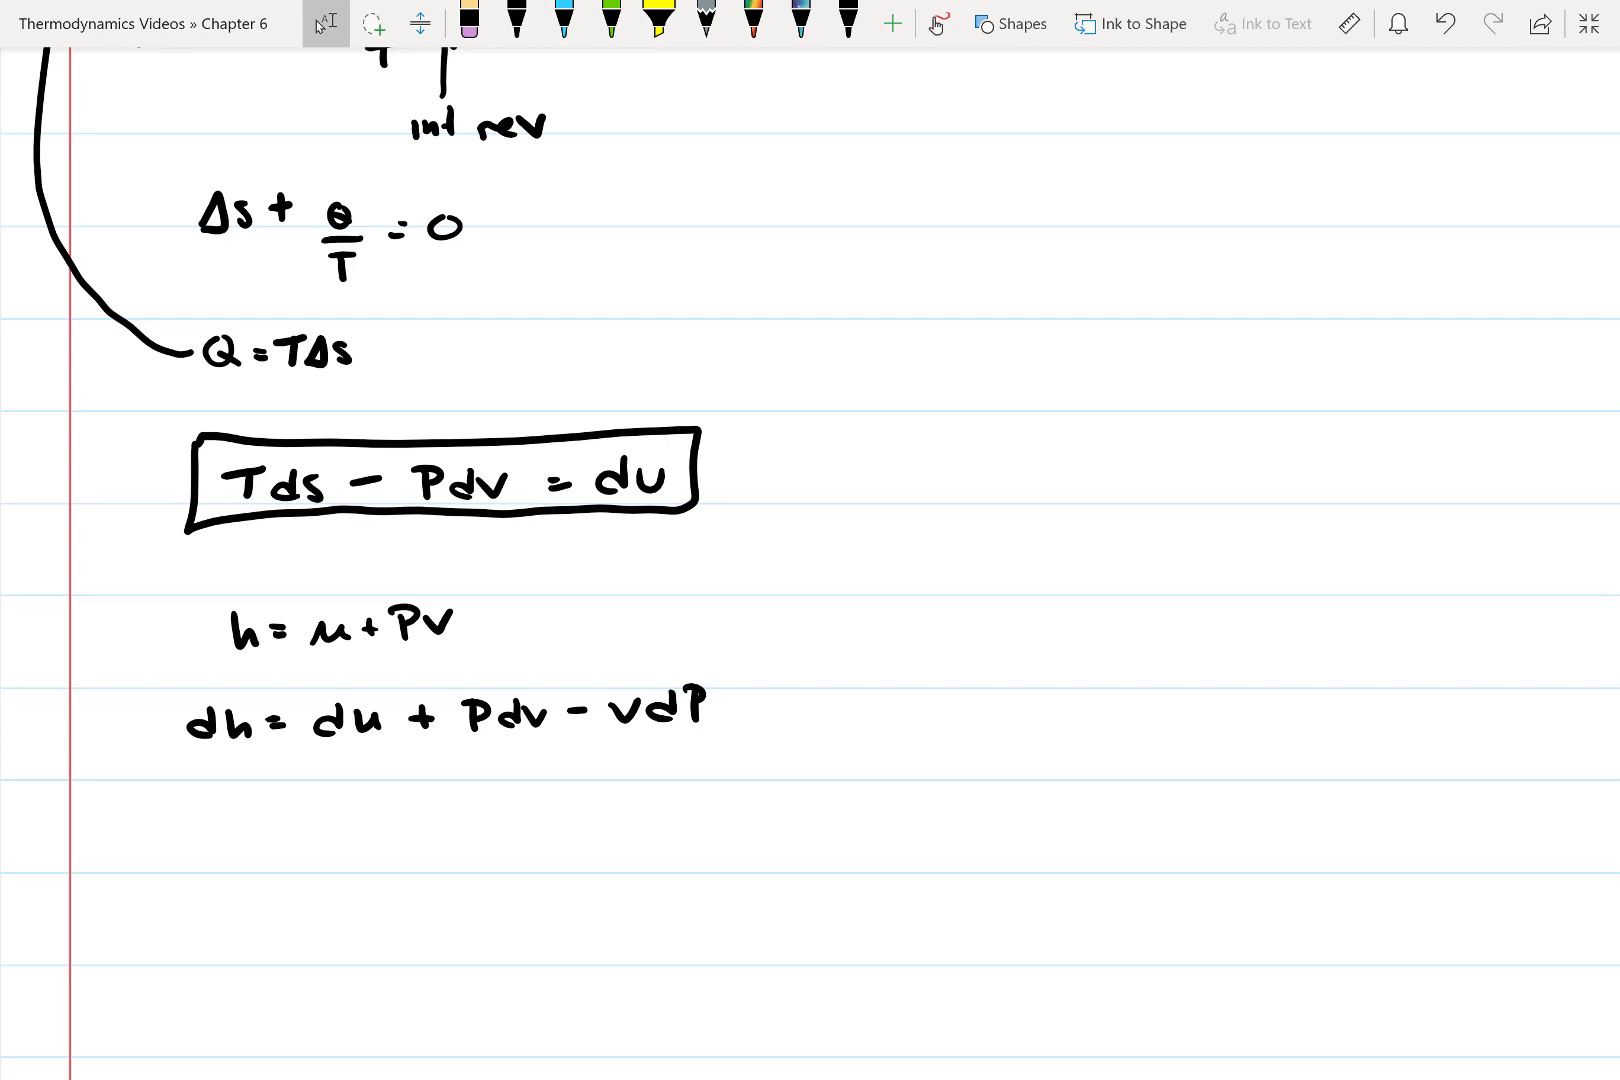
{"action": "left_click", "coordinate": [516, 19]}
{"action": "left_click_drag", "start_coordinate": [205, 792], "coordinate": [205, 825]}
{"action": "mouse_move", "coordinate": [202, 809]}
{"action": "left_mouse_down"}
{"action": "mouse_move", "coordinate": [190, 822]}
{"action": "mouse_move", "coordinate": [246, 803]}
{"action": "mouse_move", "coordinate": [253, 825]}
{"action": "mouse_move", "coordinate": [289, 803]}
{"action": "left_mouse_up"}
{"action": "mouse_move", "coordinate": [274, 818]}
{"action": "left_mouse_down"}
{"action": "mouse_move", "coordinate": [355, 821]}
{"action": "mouse_move", "coordinate": [327, 819]}
{"action": "left_mouse_up"}
{"action": "mouse_move", "coordinate": [365, 783]}
{"action": "left_mouse_down"}
{"action": "mouse_move", "coordinate": [385, 809]}
{"action": "mouse_move", "coordinate": [416, 803]}
{"action": "mouse_move", "coordinate": [451, 826]}
{"action": "left_mouse_up"}
{"action": "mouse_move", "coordinate": [443, 793]}
{"action": "left_mouse_down"}
{"action": "mouse_move", "coordinate": [474, 787]}
{"action": "mouse_move", "coordinate": [486, 820]}
{"action": "left_mouse_up"}
{"action": "mouse_move", "coordinate": [512, 783]}
{"action": "left_mouse_down"}
{"action": "mouse_move", "coordinate": [514, 822]}
{"action": "mouse_move", "coordinate": [550, 792]}
{"action": "mouse_move", "coordinate": [645, 799]}
{"action": "mouse_move", "coordinate": [654, 819]}
{"action": "left_mouse_up"}
{"action": "mouse_move", "coordinate": [681, 782]}
{"action": "left_mouse_down"}
{"action": "mouse_move", "coordinate": [684, 821]}
{"action": "mouse_move", "coordinate": [699, 822]}
{"action": "left_mouse_up"}
{"action": "left_click_drag", "start_coordinate": [696, 787], "coordinate": [704, 802]}
{"action": "mouse_move", "coordinate": [172, 817]}
{"action": "left_mouse_down"}
{"action": "mouse_move", "coordinate": [617, 539]}
{"action": "mouse_move", "coordinate": [628, 497]}
{"action": "mouse_move", "coordinate": [645, 506]}
{"action": "left_mouse_up"}
{"action": "scroll", "coordinate": [810, 563], "scroll_direction": "down", "scroll_amount": 2}
{"action": "scroll", "coordinate": [810, 564], "scroll_direction": "down", "scroll_amount": 1}
Write Tds = dh − Pdv − vdP + Pdv and strike out both cancelling Pdv terms
{"action": "left_click", "coordinate": [516, 18]}
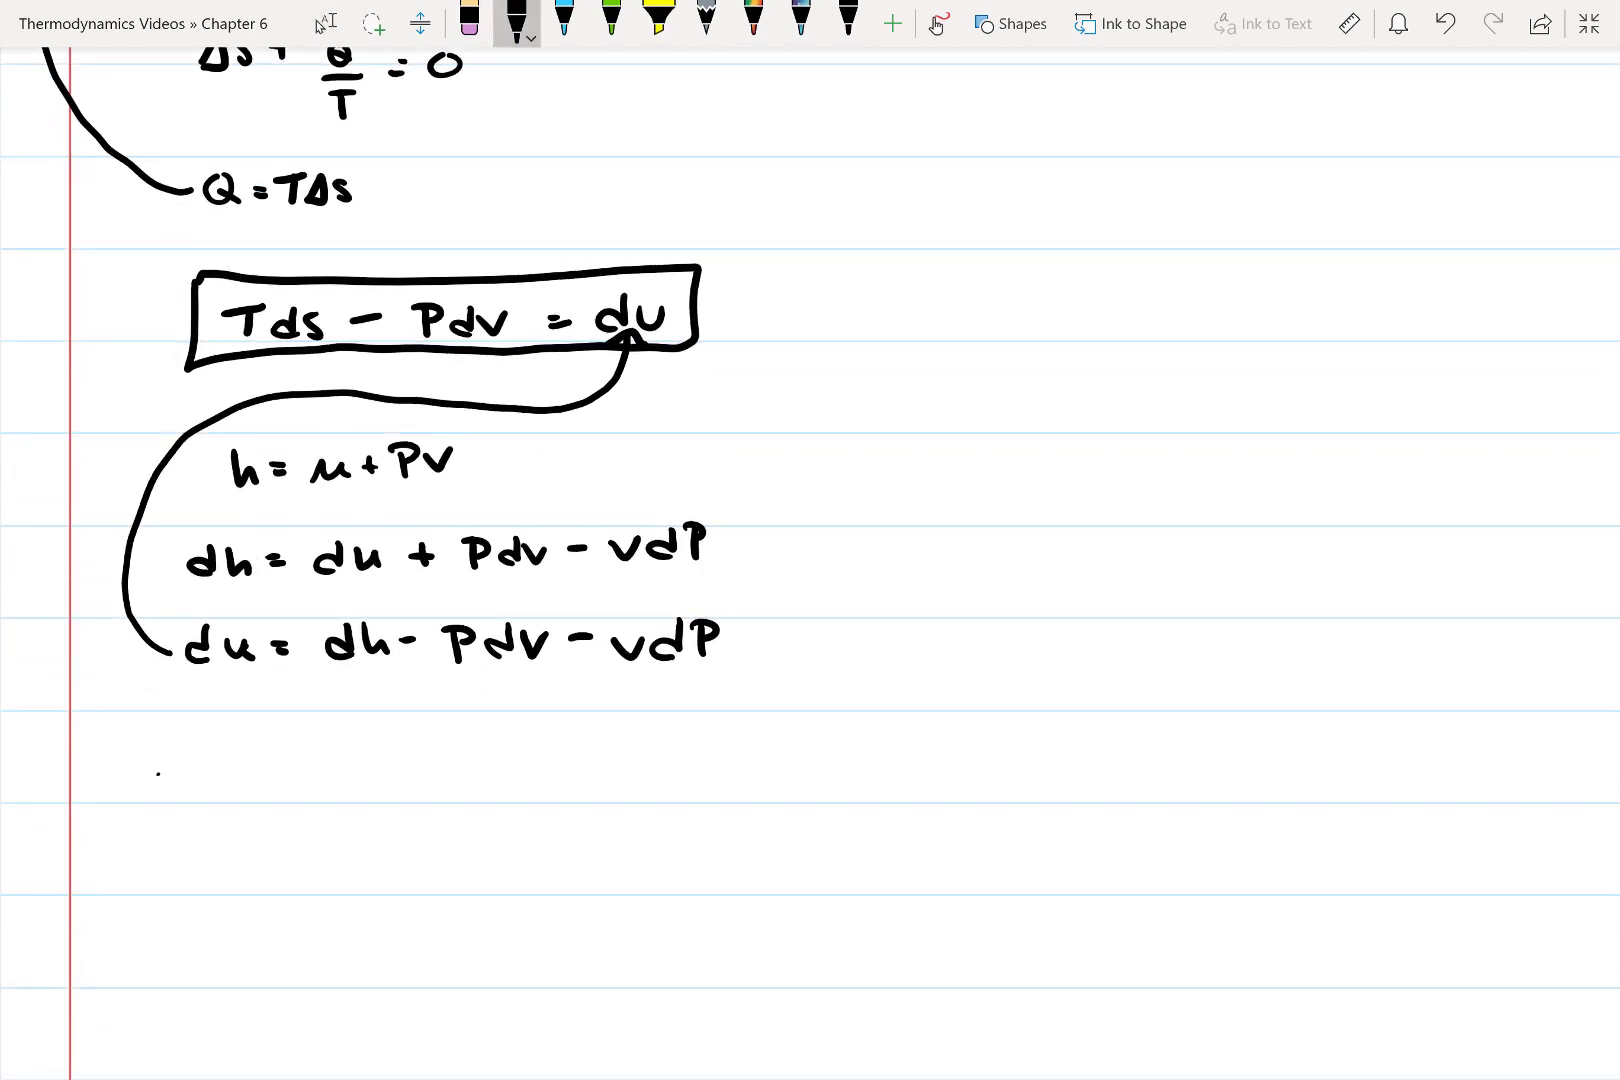
{"action": "left_click_drag", "start_coordinate": [139, 765], "coordinate": [175, 765]}
{"action": "mouse_move", "coordinate": [157, 769]}
{"action": "left_mouse_down"}
{"action": "mouse_move", "coordinate": [158, 798]}
{"action": "mouse_move", "coordinate": [215, 764]}
{"action": "mouse_move", "coordinate": [232, 798]}
{"action": "mouse_move", "coordinate": [296, 784]}
{"action": "left_mouse_up"}
{"action": "mouse_move", "coordinate": [280, 794]}
{"action": "left_mouse_down"}
{"action": "mouse_move", "coordinate": [388, 792]}
{"action": "mouse_move", "coordinate": [361, 802]}
{"action": "left_mouse_up"}
{"action": "left_click_drag", "start_coordinate": [376, 763], "coordinate": [403, 802]}
{"action": "left_click_drag", "start_coordinate": [457, 374], "coordinate": [471, 345]}
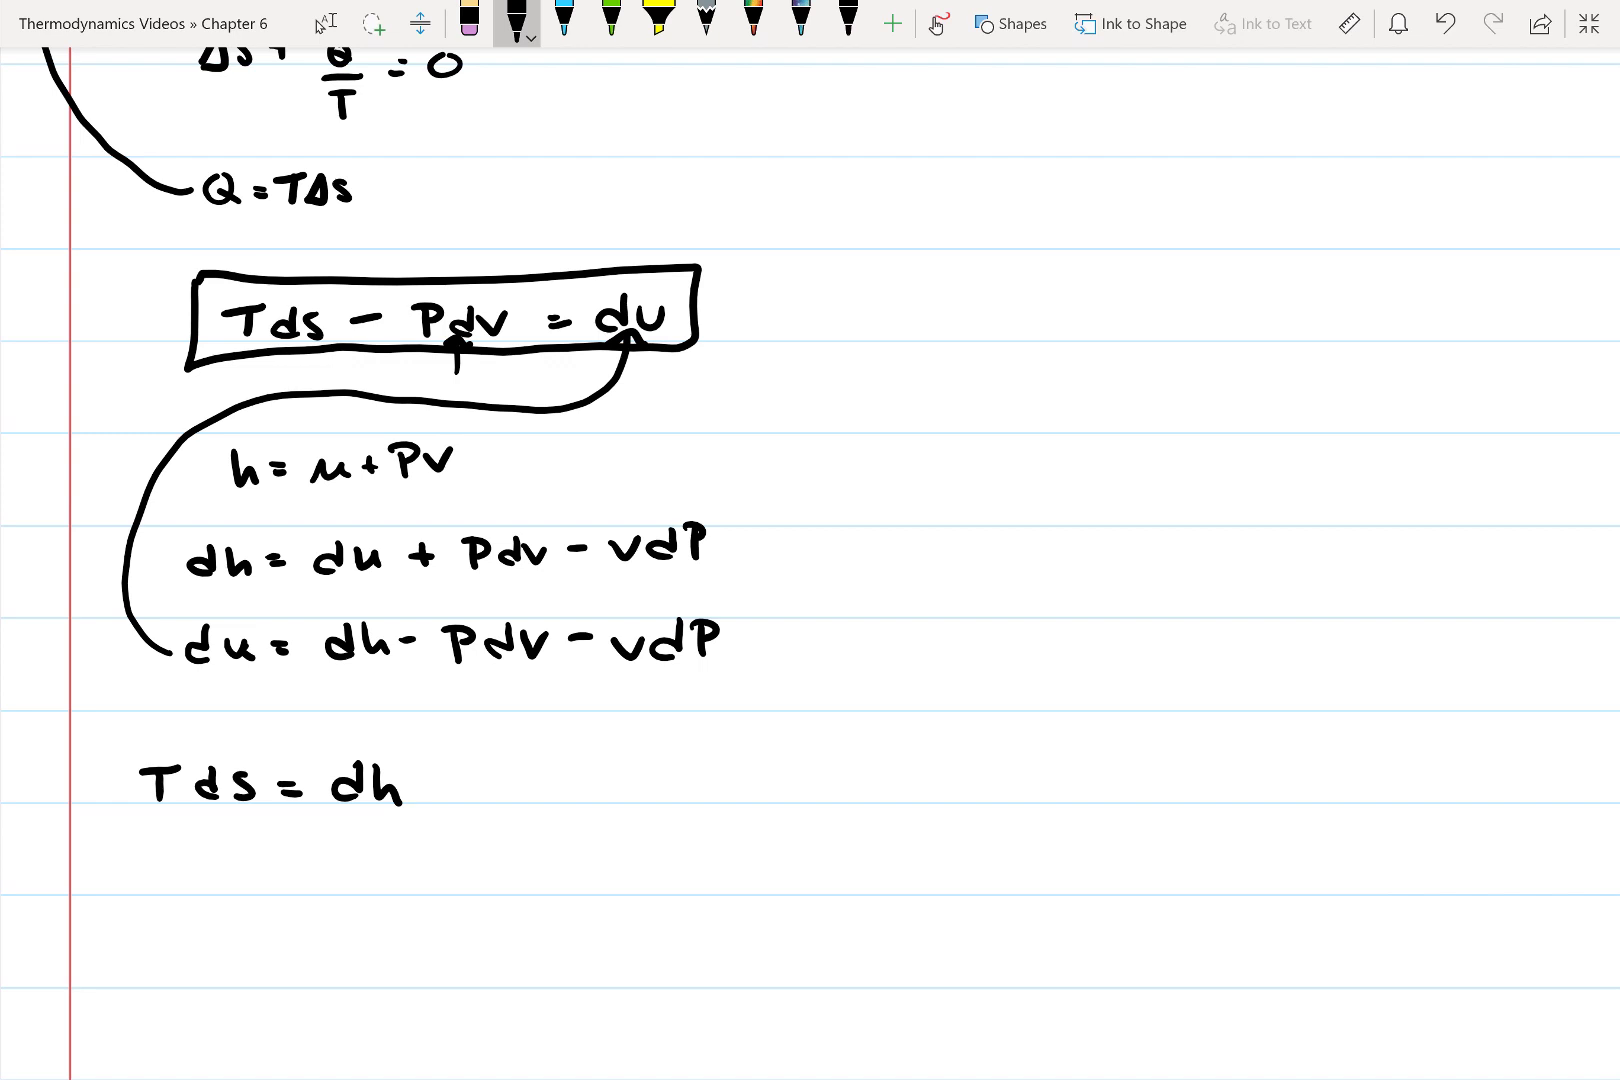
{"action": "left_click_drag", "start_coordinate": [423, 790], "coordinate": [486, 808]}
{"action": "mouse_move", "coordinate": [476, 774]}
{"action": "left_mouse_down"}
{"action": "mouse_move", "coordinate": [481, 792]}
{"action": "mouse_move", "coordinate": [540, 804]}
{"action": "mouse_move", "coordinate": [573, 775]}
{"action": "mouse_move", "coordinate": [621, 785]}
{"action": "mouse_move", "coordinate": [656, 769]}
{"action": "mouse_move", "coordinate": [679, 794]}
{"action": "left_mouse_up"}
{"action": "mouse_move", "coordinate": [714, 799]}
{"action": "left_mouse_down"}
{"action": "mouse_move", "coordinate": [715, 766]}
{"action": "mouse_move", "coordinate": [711, 789]}
{"action": "mouse_move", "coordinate": [786, 783]}
{"action": "mouse_move", "coordinate": [823, 803]}
{"action": "mouse_move", "coordinate": [831, 788]}
{"action": "left_mouse_up"}
{"action": "mouse_move", "coordinate": [878, 759]}
{"action": "left_mouse_down"}
{"action": "mouse_move", "coordinate": [861, 793]}
{"action": "mouse_move", "coordinate": [914, 774]}
{"action": "left_mouse_up"}
{"action": "left_click_drag", "start_coordinate": [479, 817], "coordinate": [557, 764]}
{"action": "left_click_drag", "start_coordinate": [805, 812], "coordinate": [896, 747]}
{"action": "scroll", "coordinate": [811, 563], "scroll_direction": "down", "scroll_amount": 1}
{"action": "scroll", "coordinate": [810, 564], "scroll_direction": "down", "scroll_amount": 1}
Write the final relation Tds = dh − vdP and box it
{"action": "left_click_drag", "start_coordinate": [197, 847], "coordinate": [197, 884]}
{"action": "mouse_move", "coordinate": [179, 852]}
{"action": "left_mouse_down"}
{"action": "mouse_move", "coordinate": [222, 849]}
{"action": "mouse_move", "coordinate": [233, 880]}
{"action": "mouse_move", "coordinate": [264, 883]}
{"action": "mouse_move", "coordinate": [331, 861]}
{"action": "left_mouse_up"}
{"action": "left_click_drag", "start_coordinate": [317, 875], "coordinate": [384, 883]}
{"action": "mouse_move", "coordinate": [403, 845]}
{"action": "left_mouse_down"}
{"action": "mouse_move", "coordinate": [425, 881]}
{"action": "mouse_move", "coordinate": [482, 865]}
{"action": "mouse_move", "coordinate": [514, 883]}
{"action": "mouse_move", "coordinate": [529, 855]}
{"action": "left_mouse_up"}
{"action": "mouse_move", "coordinate": [570, 844]}
{"action": "left_mouse_down"}
{"action": "mouse_move", "coordinate": [542, 874]}
{"action": "mouse_move", "coordinate": [570, 878]}
{"action": "left_mouse_up"}
{"action": "mouse_move", "coordinate": [590, 879]}
{"action": "left_mouse_down"}
{"action": "mouse_move", "coordinate": [611, 840]}
{"action": "mouse_move", "coordinate": [598, 863]}
{"action": "left_mouse_up"}
{"action": "mouse_move", "coordinate": [158, 827]}
{"action": "left_mouse_down"}
{"action": "mouse_move", "coordinate": [146, 927]}
{"action": "mouse_move", "coordinate": [500, 926]}
{"action": "mouse_move", "coordinate": [491, 802]}
{"action": "mouse_move", "coordinate": [135, 832]}
{"action": "left_mouse_up"}
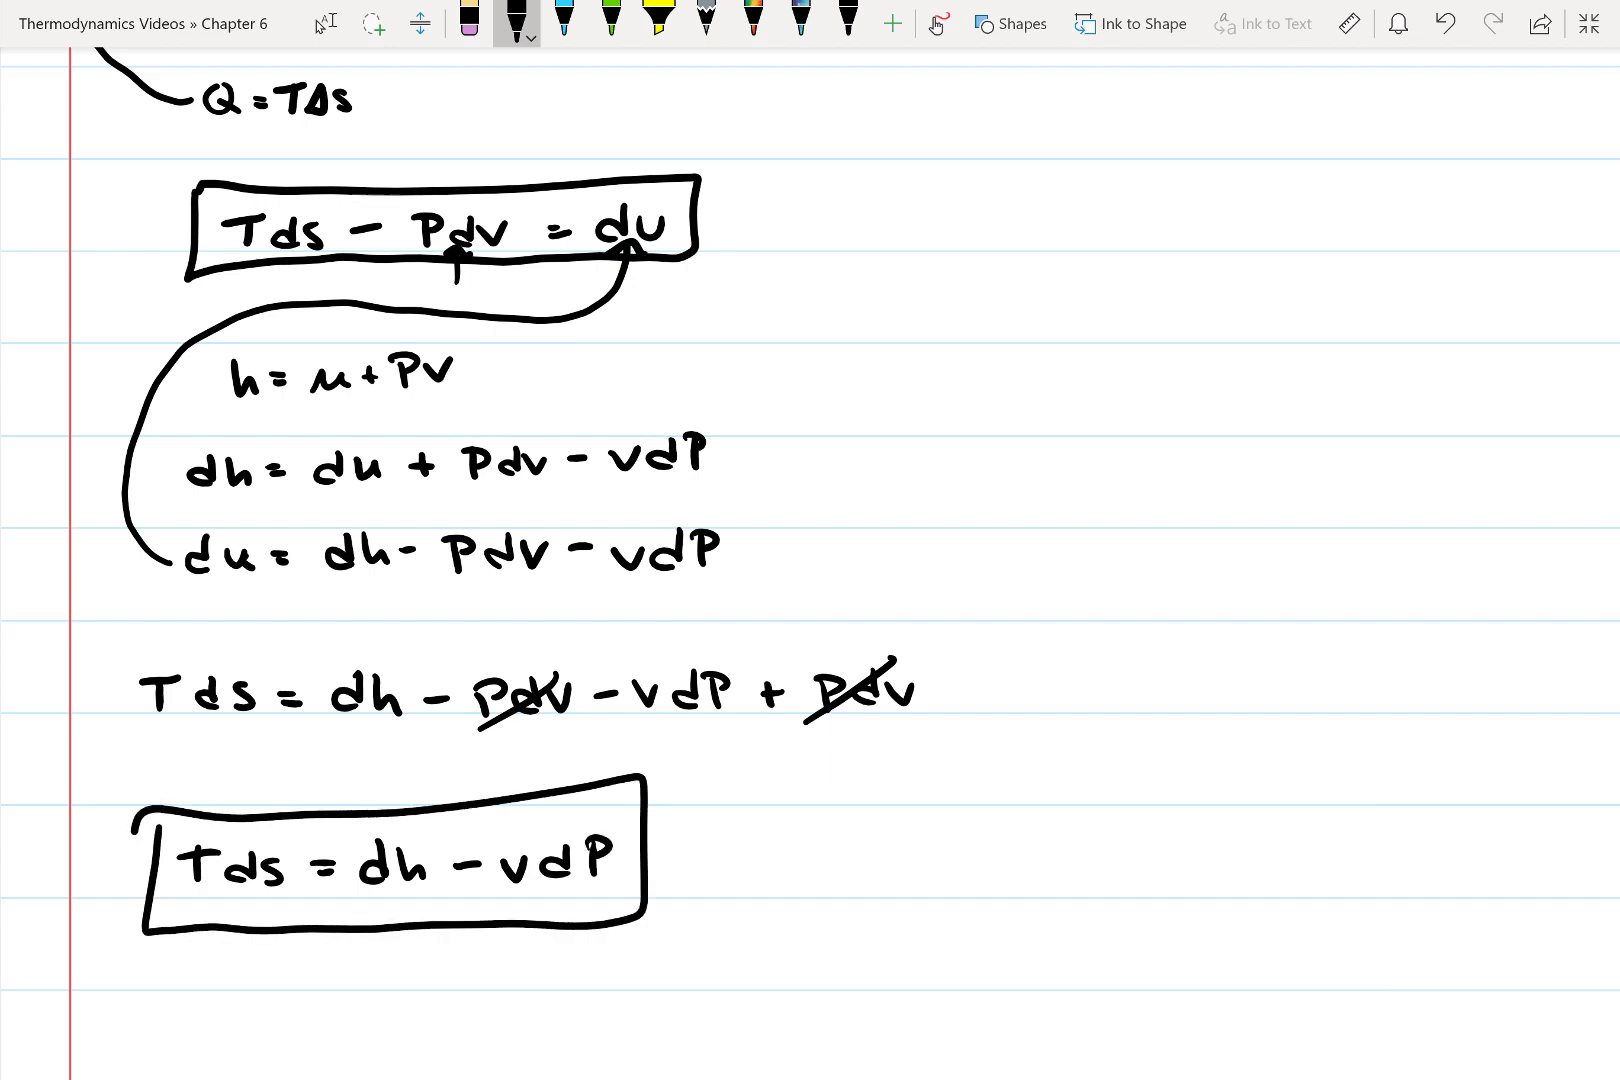